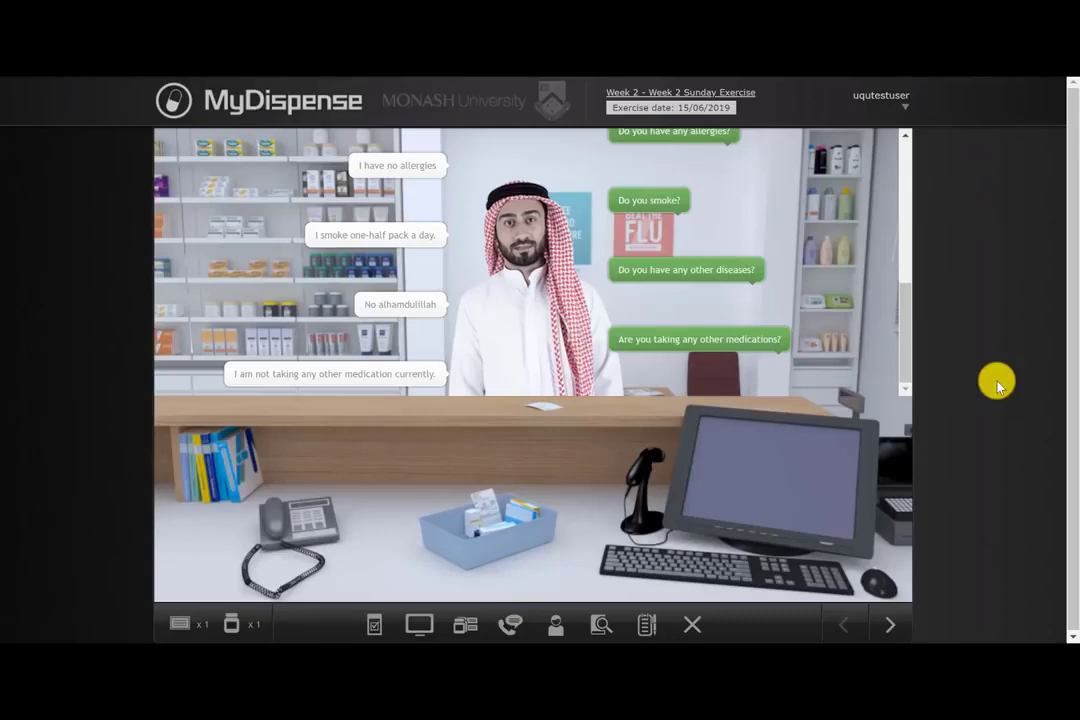
Step: Scan the Norvasc 5mg box at the benchtop against the dispensed NORVASC 5mg Tab entry and acknowledge the scan result
click(487, 528)
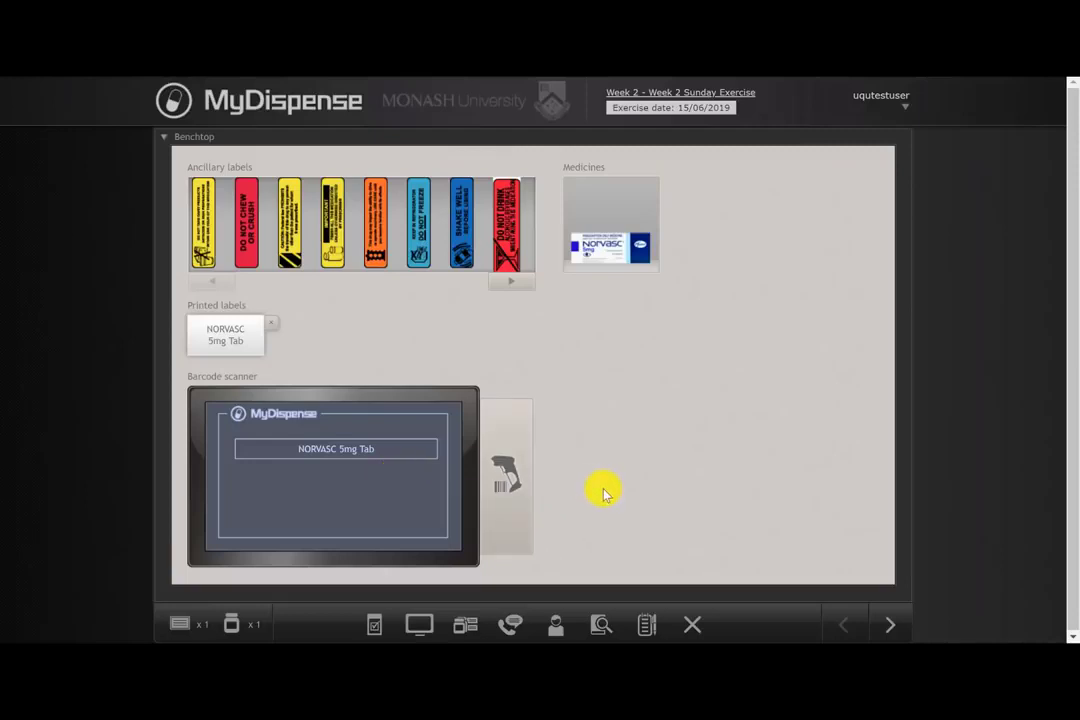
click(321, 457)
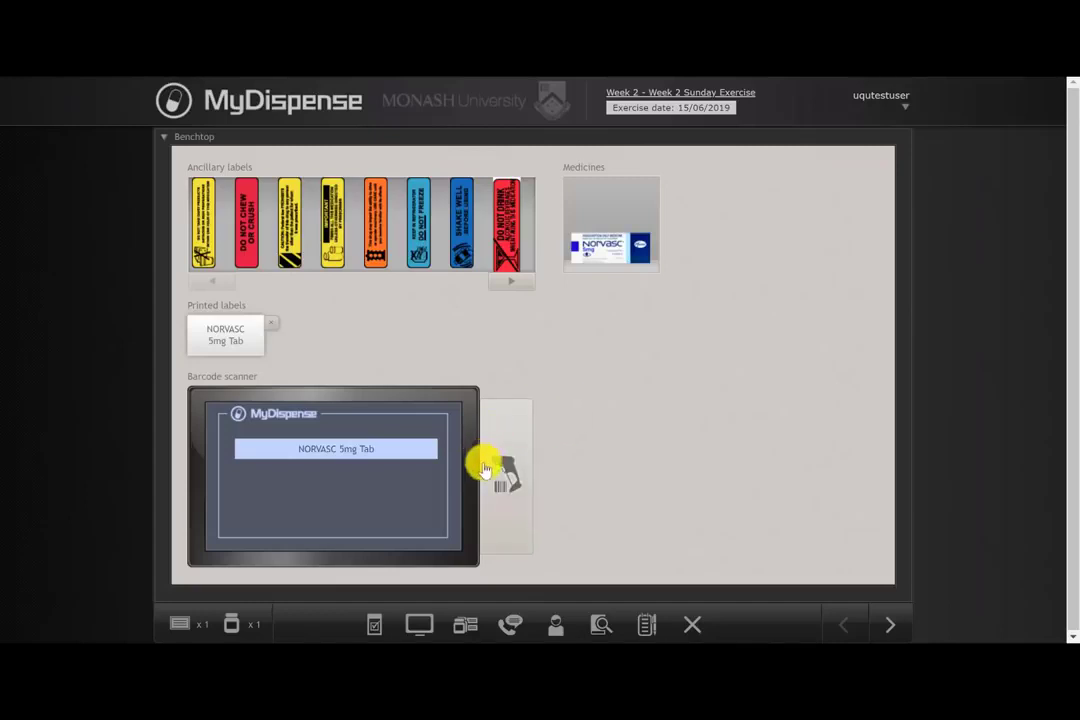
drag(510, 467, 520, 490)
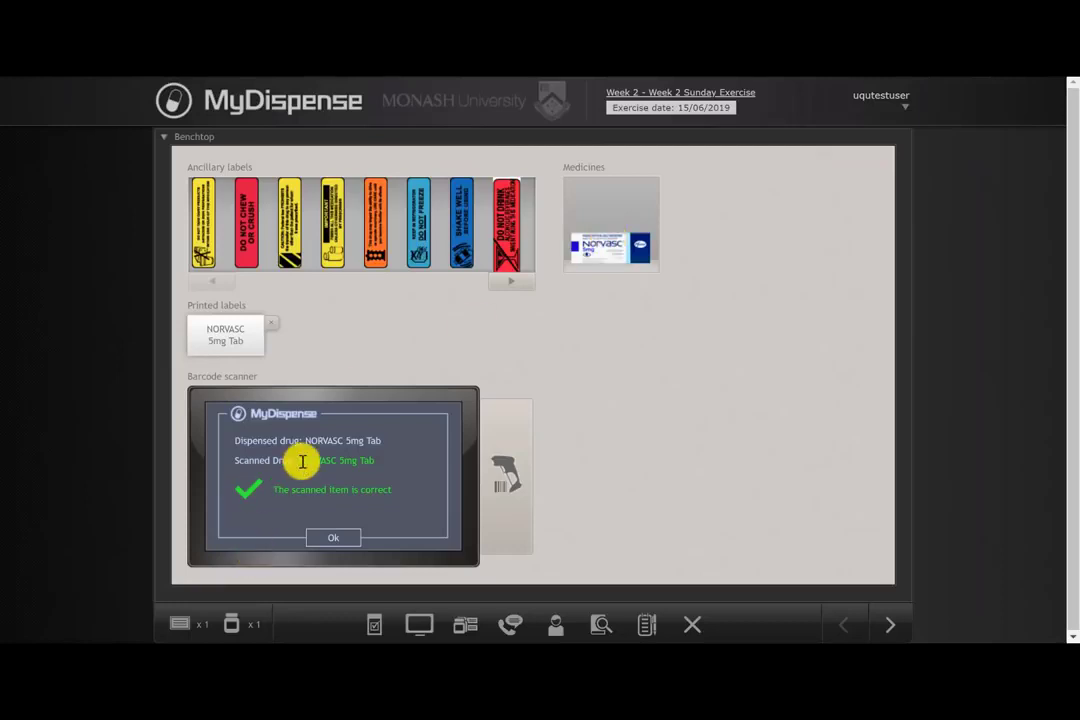
click(334, 539)
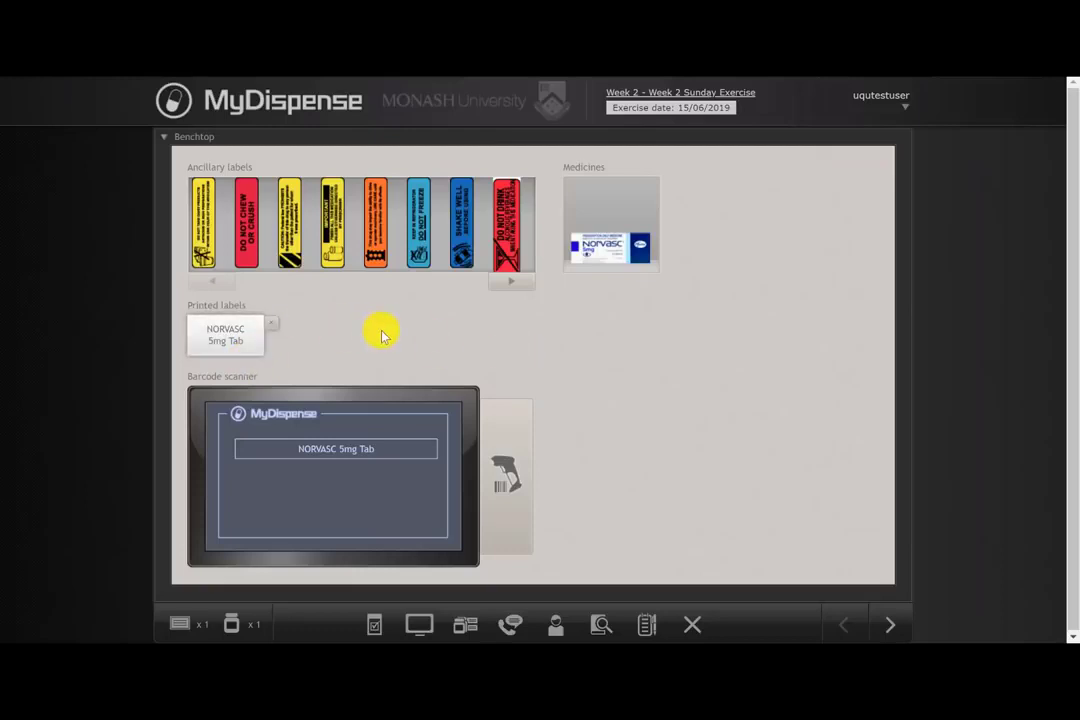
Step: Attach the printed NORVASC 5mg Tab label and the blue "Do not freeze" ancillary label to the medicine, and leave the benchtop
drag(208, 339, 229, 343)
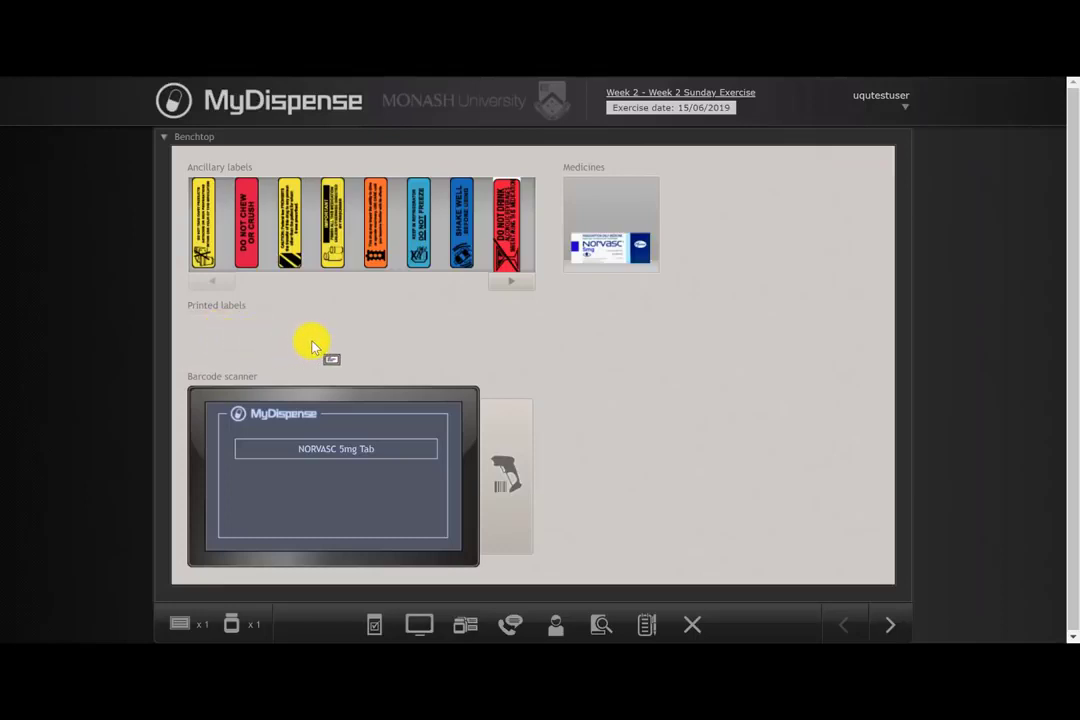
drag(312, 346, 617, 240)
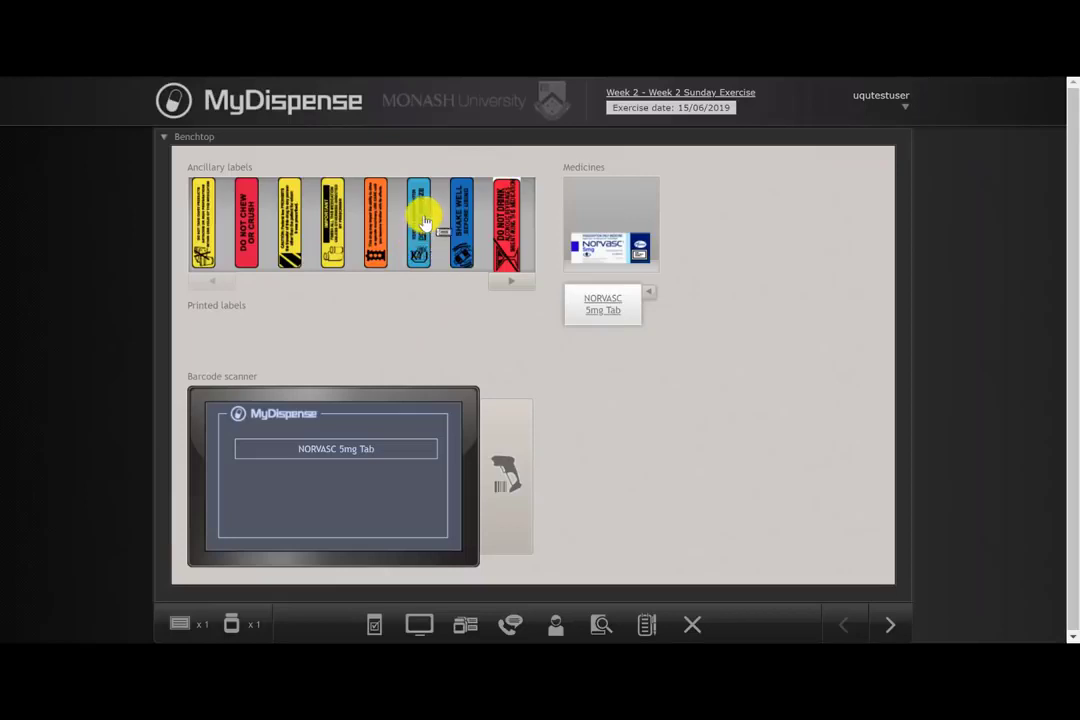
drag(424, 222, 610, 234)
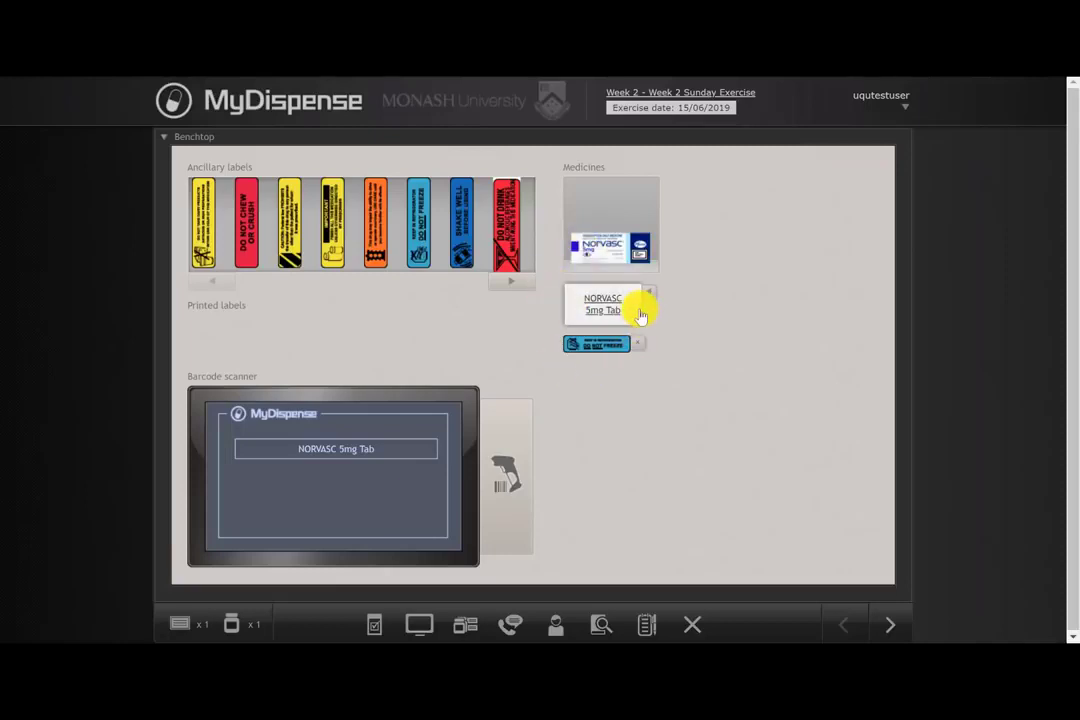
click(158, 137)
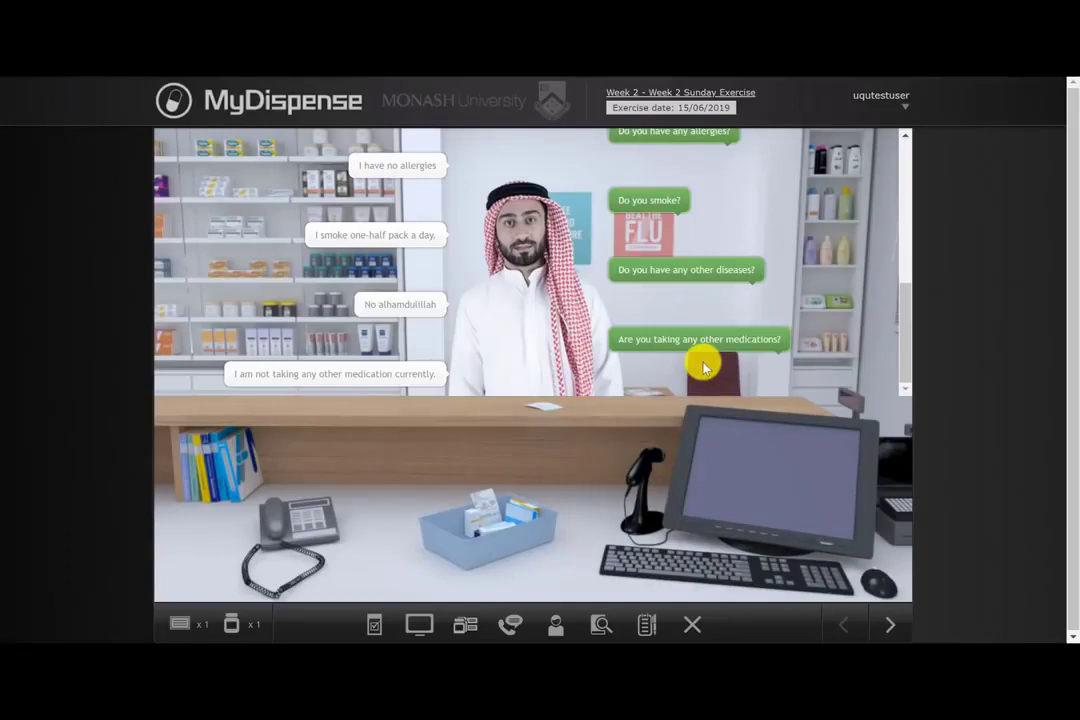
Step: Counsel the patient with the note "Take one tablet once daily for your blood pressure"
click(518, 320)
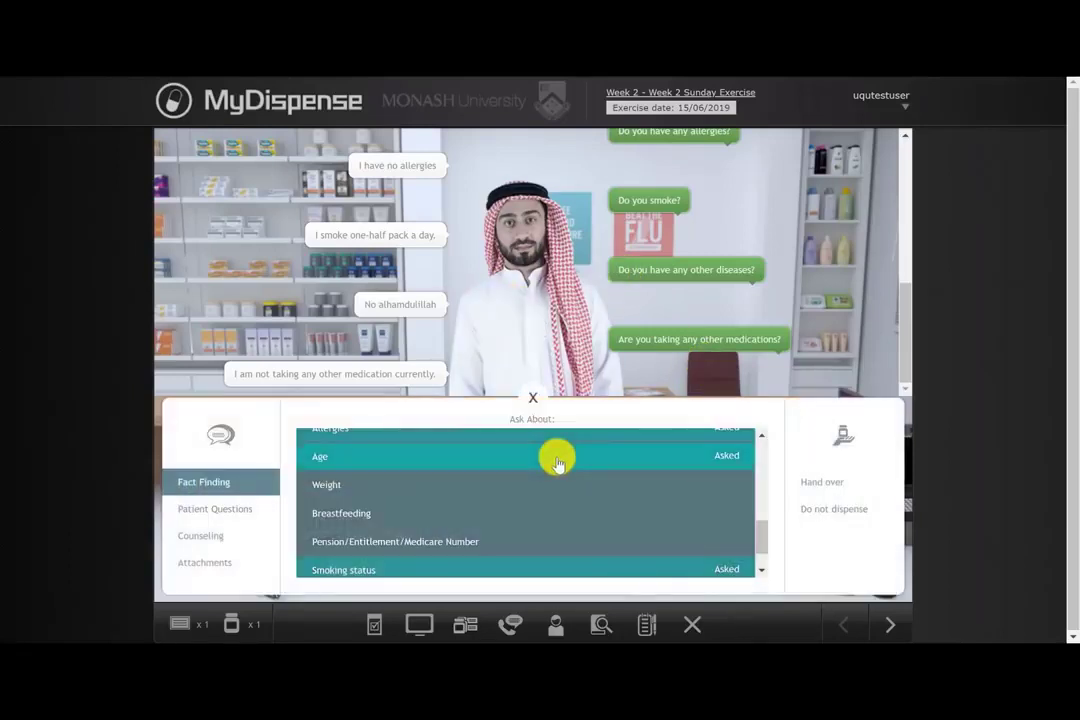
click(253, 518)
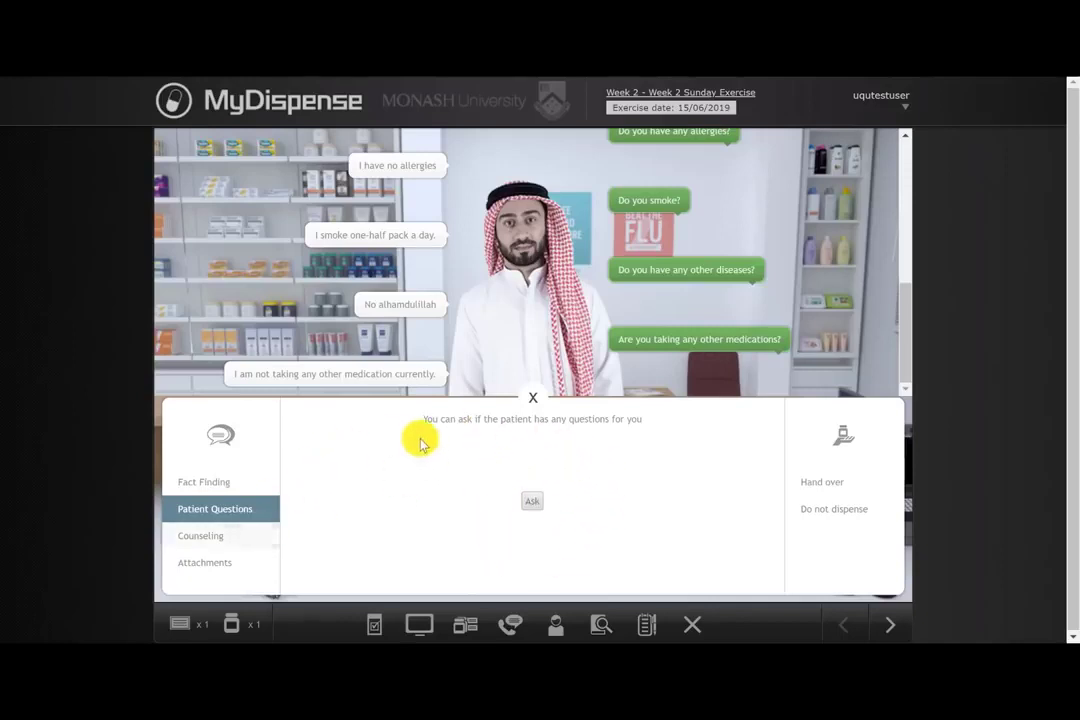
click(252, 541)
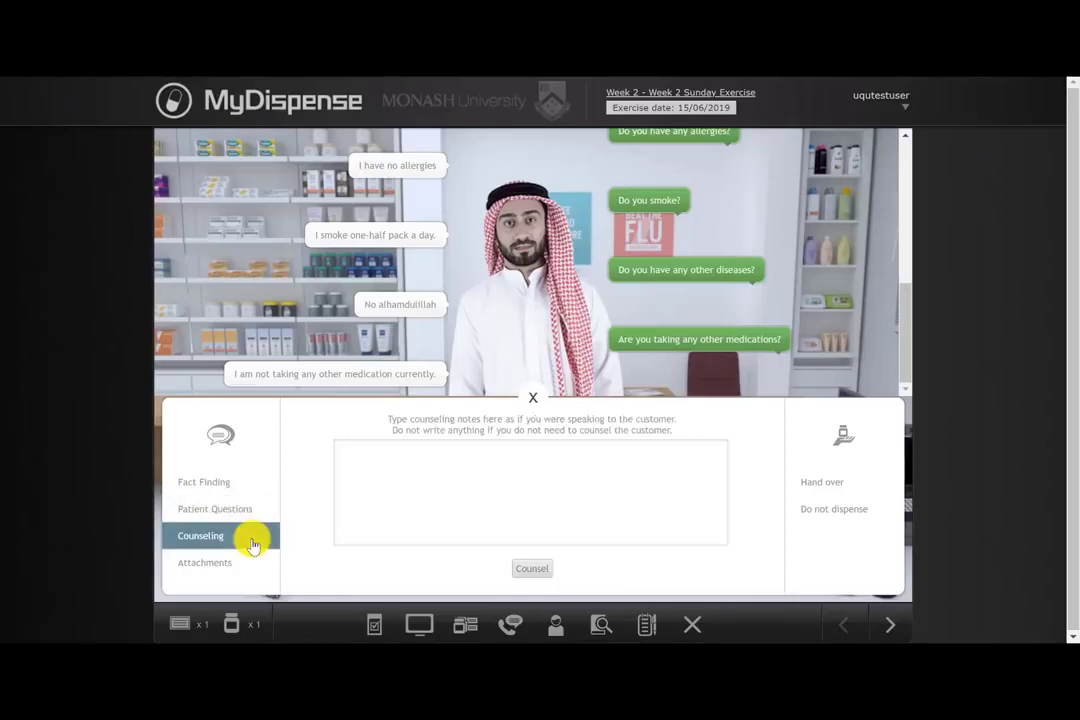
click(447, 462)
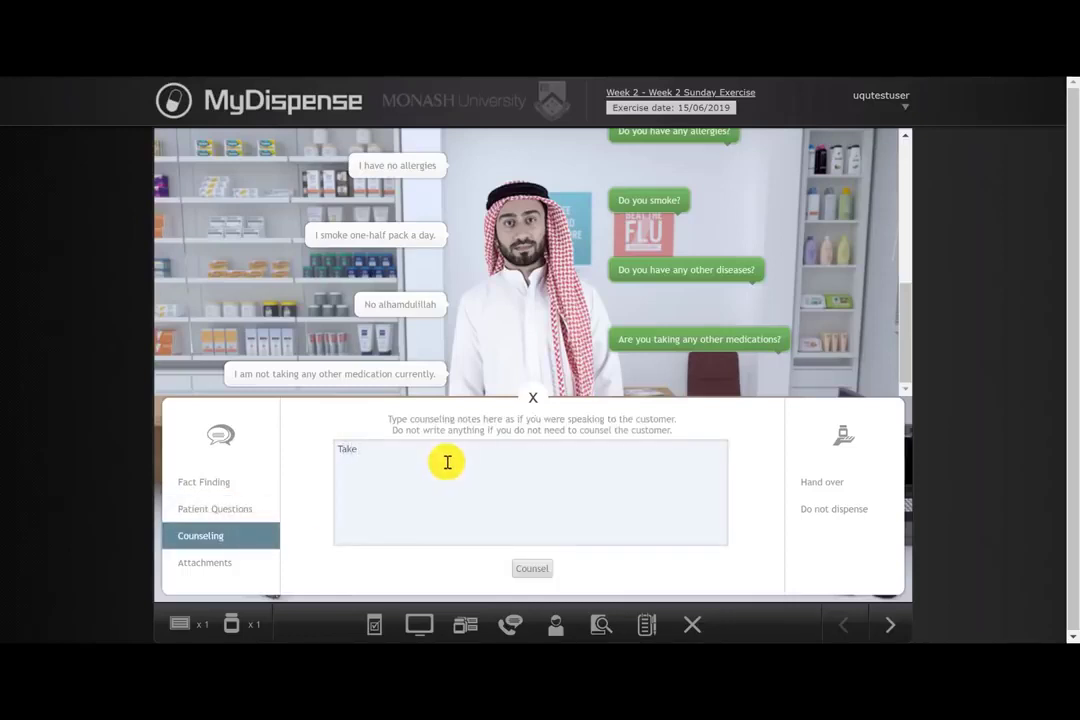
text(Take one tablet once daily for your blood pressure)
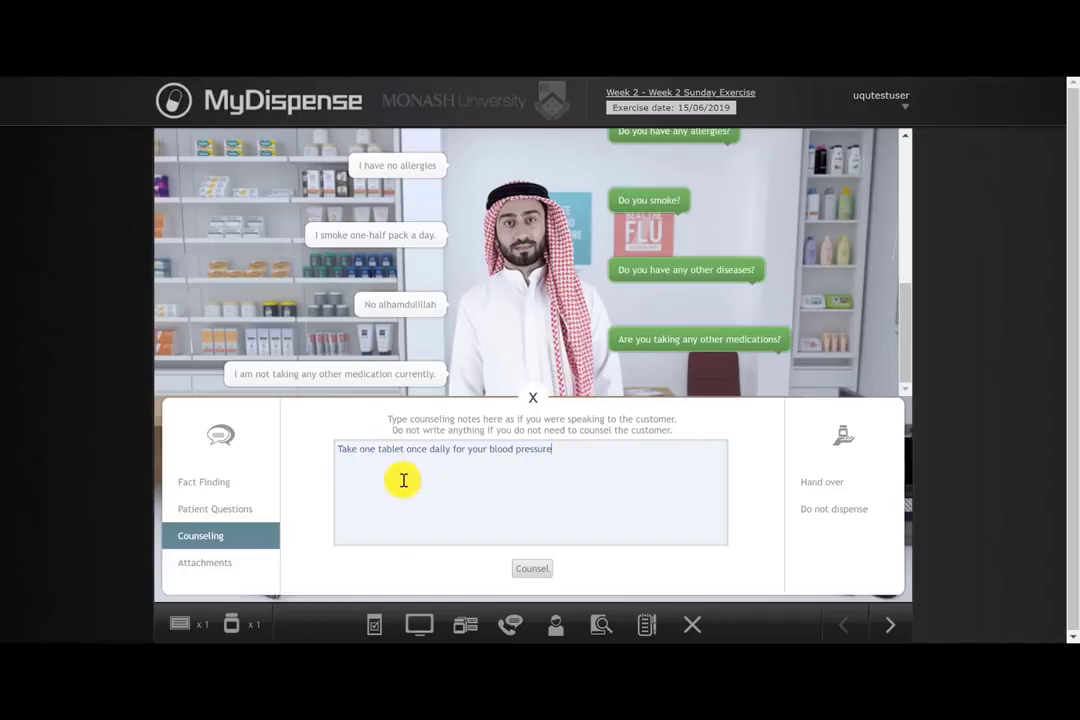
click(538, 575)
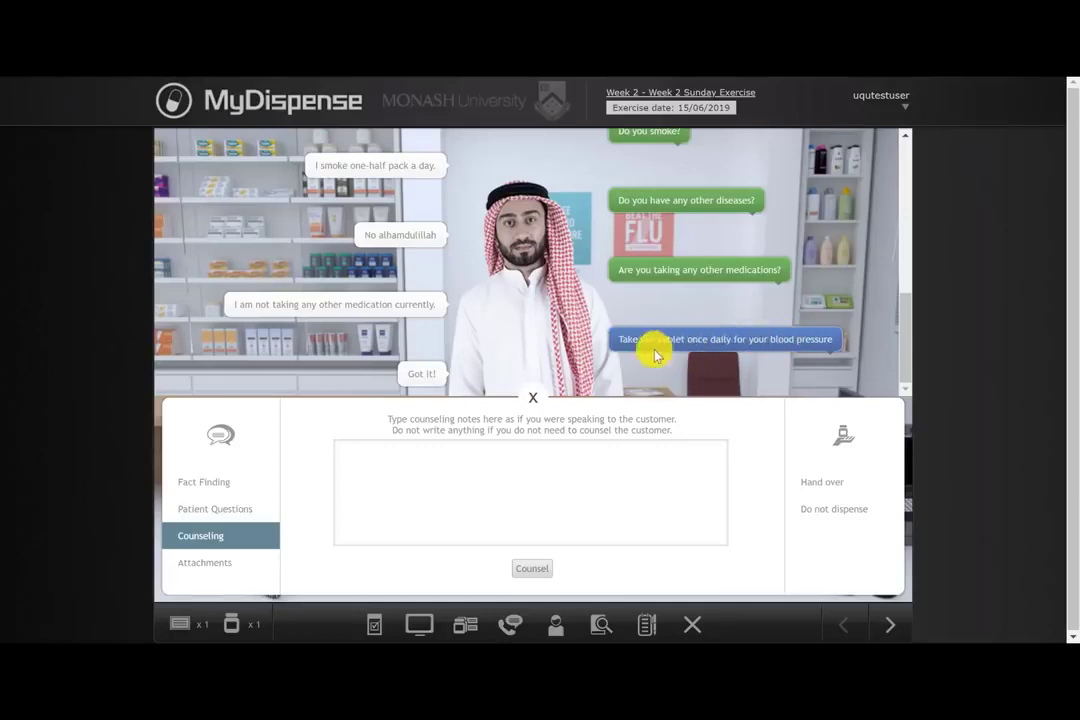
Step: Try to hand over the Norvasc and finish the exercise, agreeing to answer the patient's questions
click(828, 488)
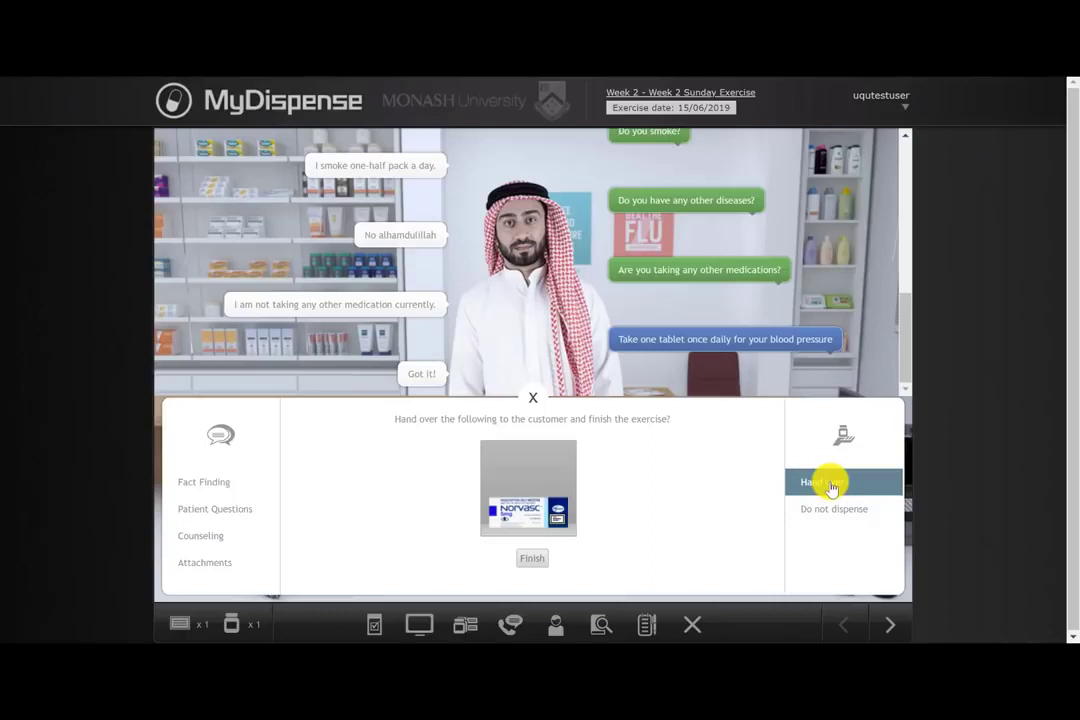
click(535, 563)
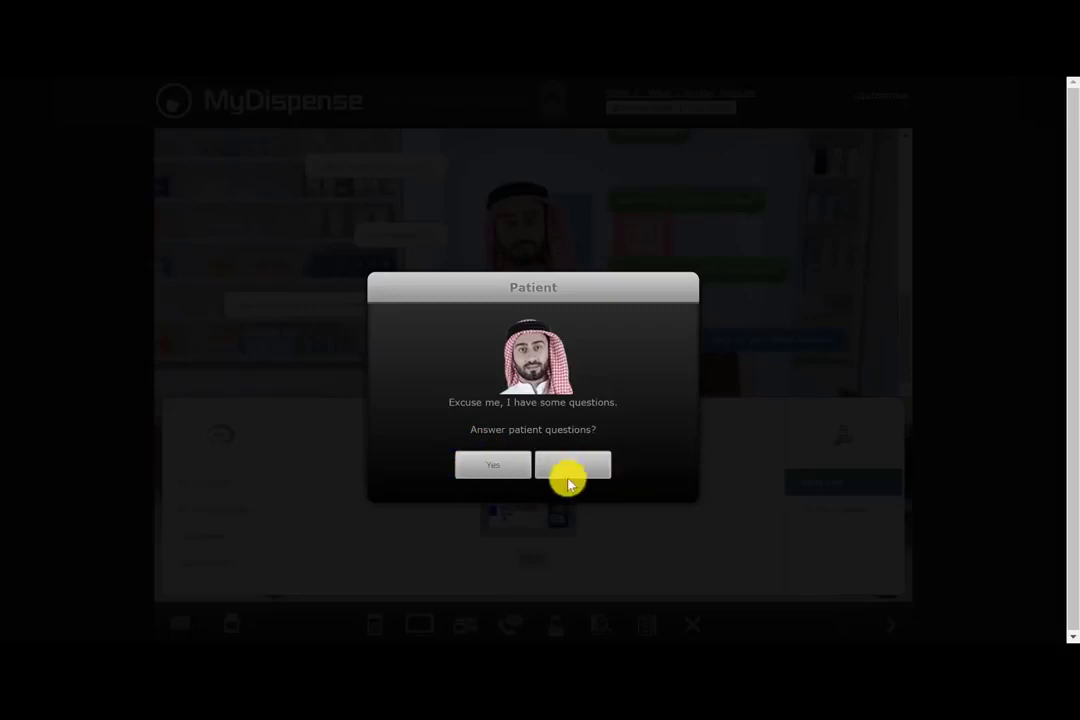
click(478, 465)
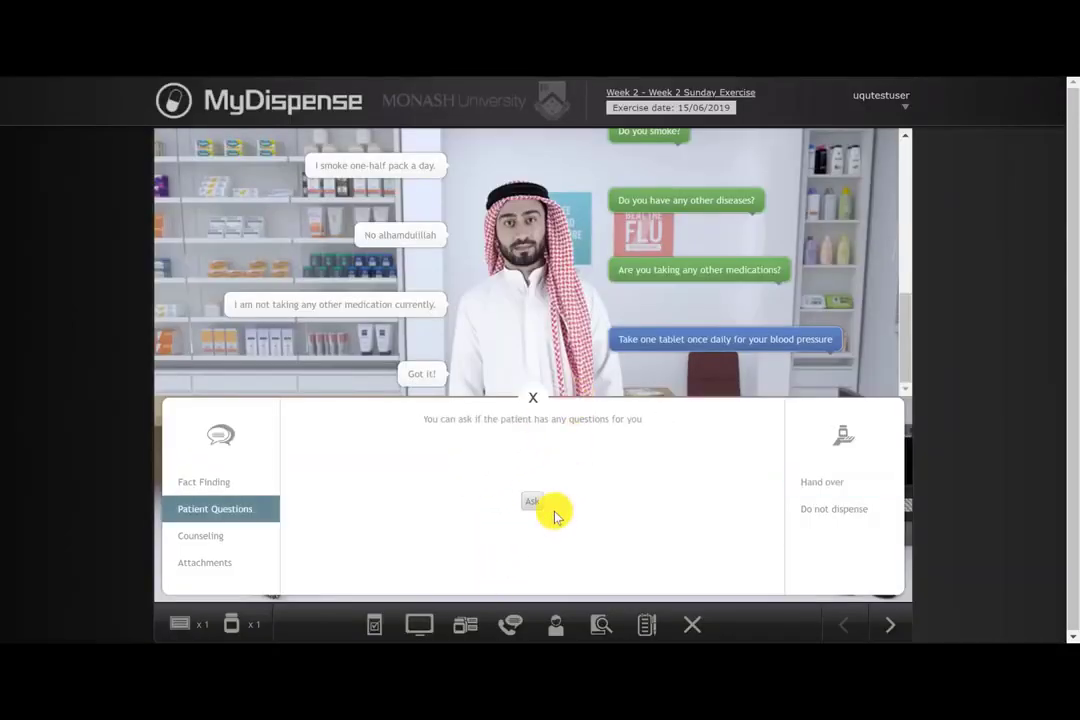
Step: Ask whether the patient has questions and reply to the food question with "Limit the salt intake"
click(535, 500)
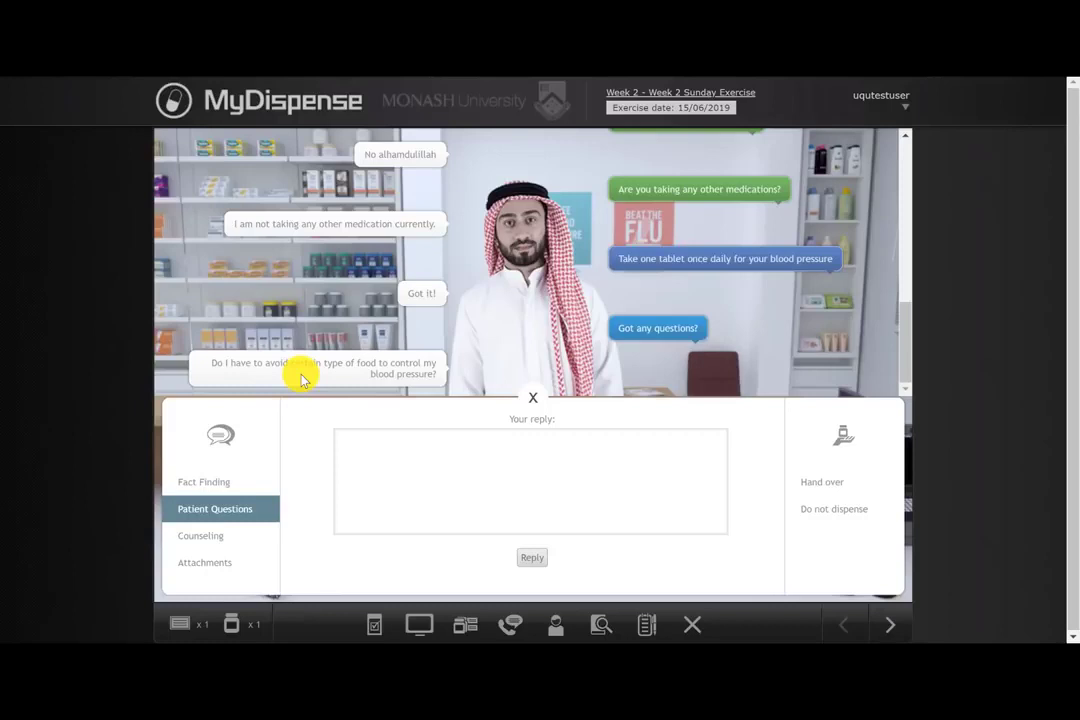
click(407, 456)
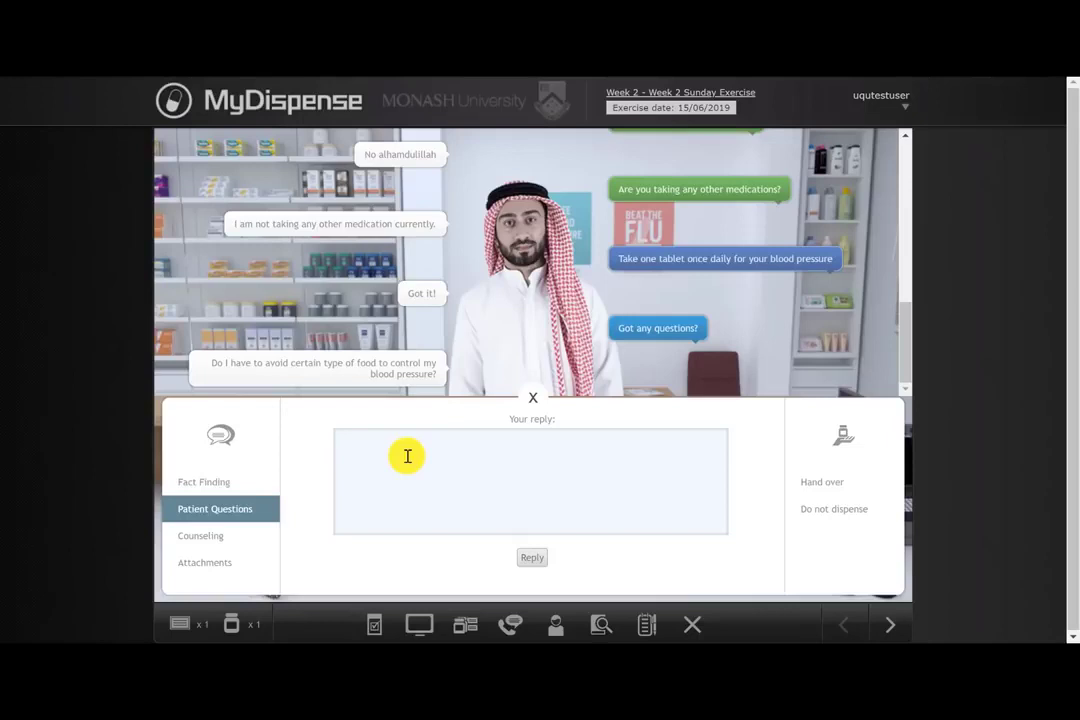
text(Limit the salt intake)
click(532, 557)
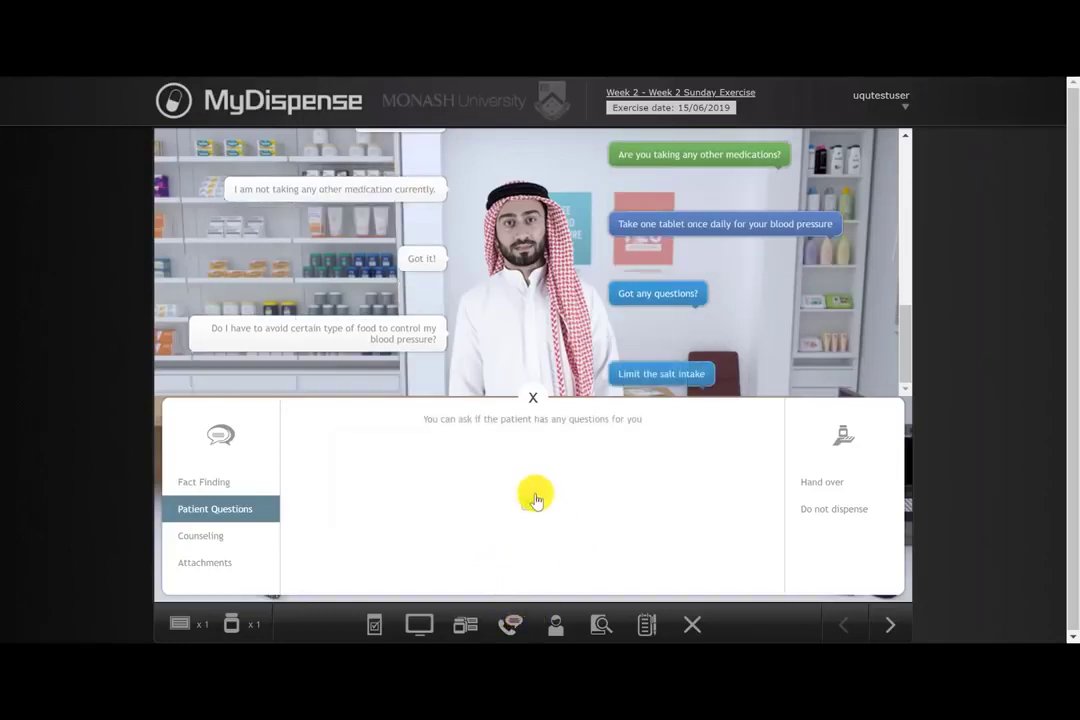
Step: Ask the patient for any further questions, and hand over the Norvasc to finish the exercise
click(533, 500)
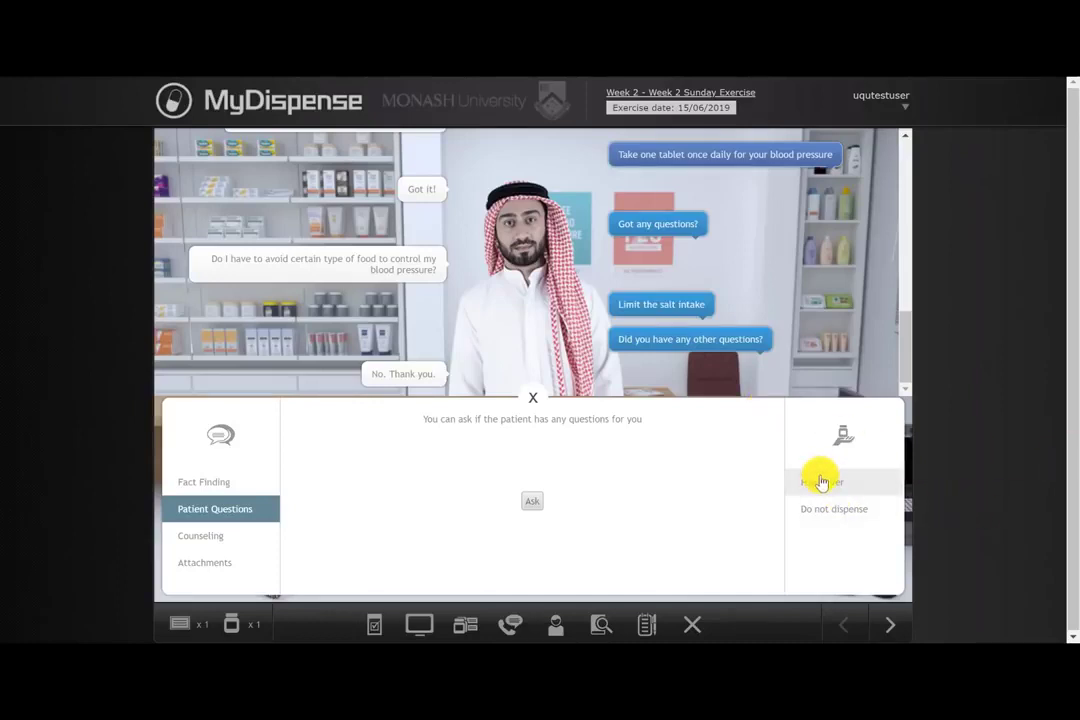
click(820, 483)
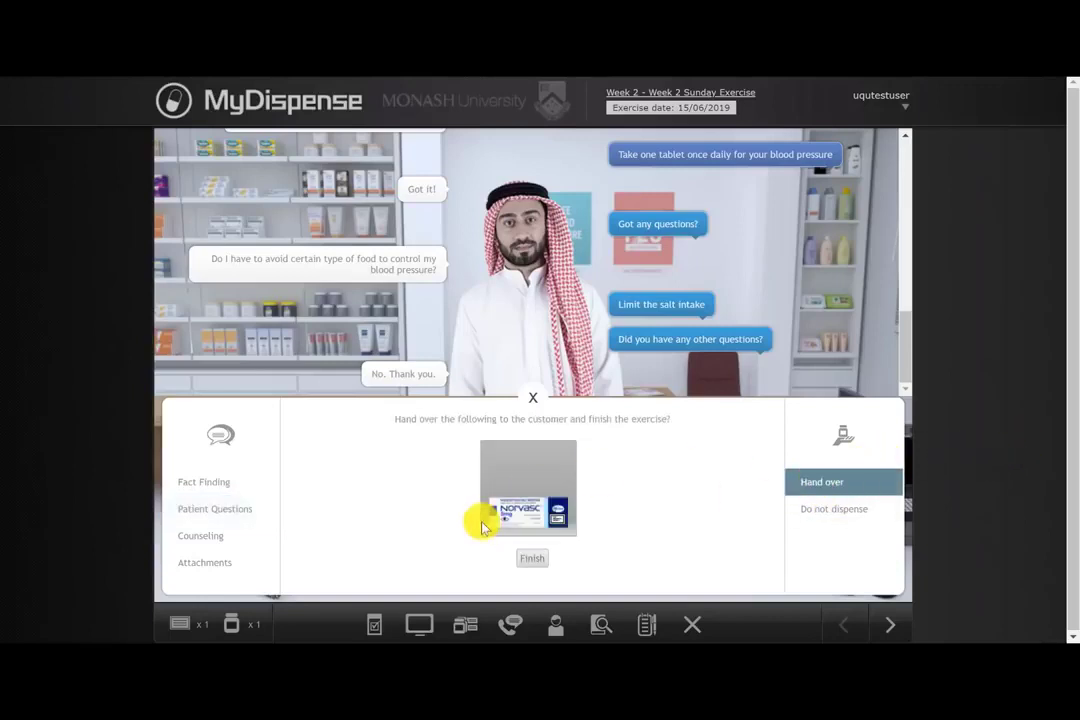
click(536, 562)
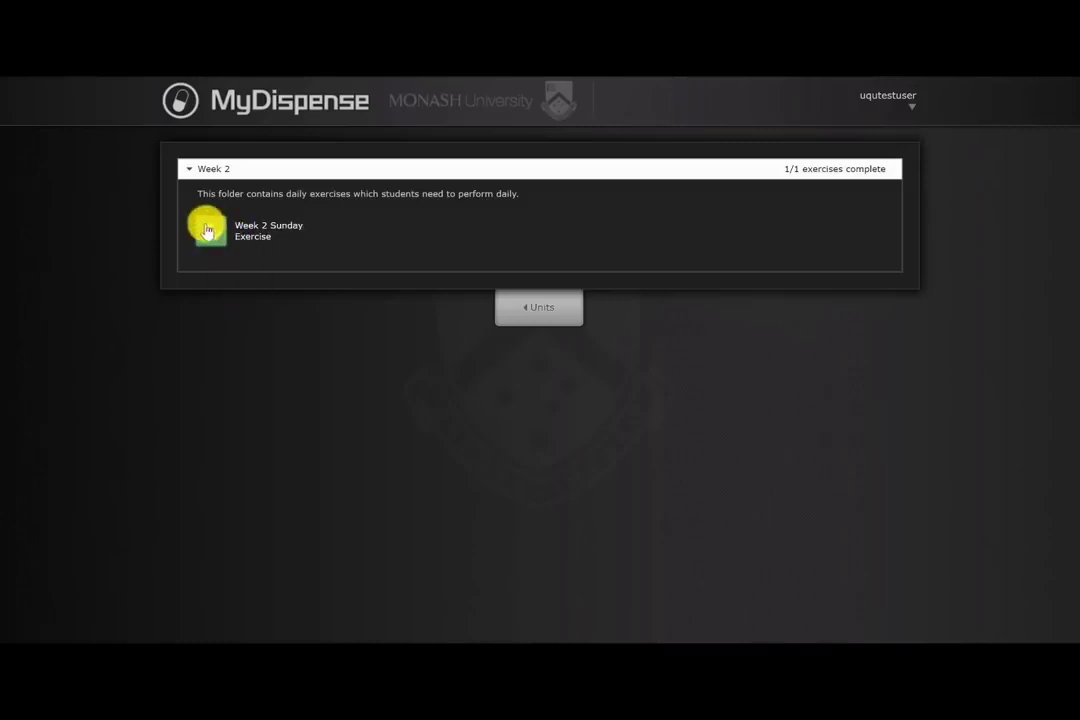
Step: Open the Week 2 Sunday Exercise results and look through the outcome, medication, notes, fact finding and patient questions sections
click(208, 233)
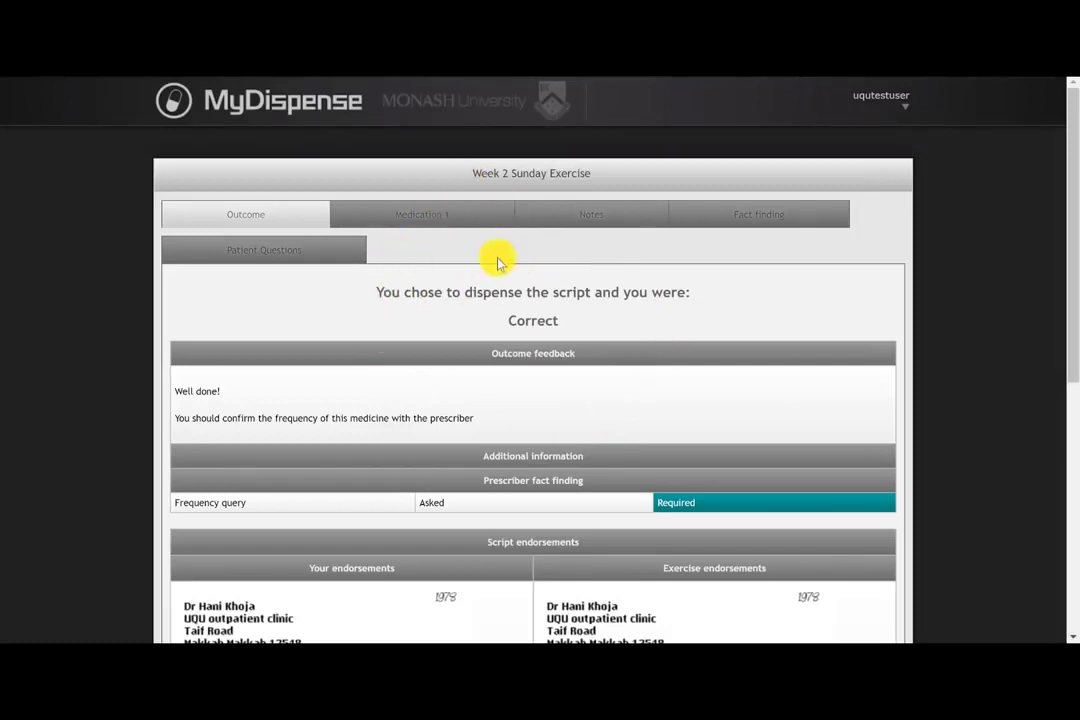
scroll(562, 360, down, 4)
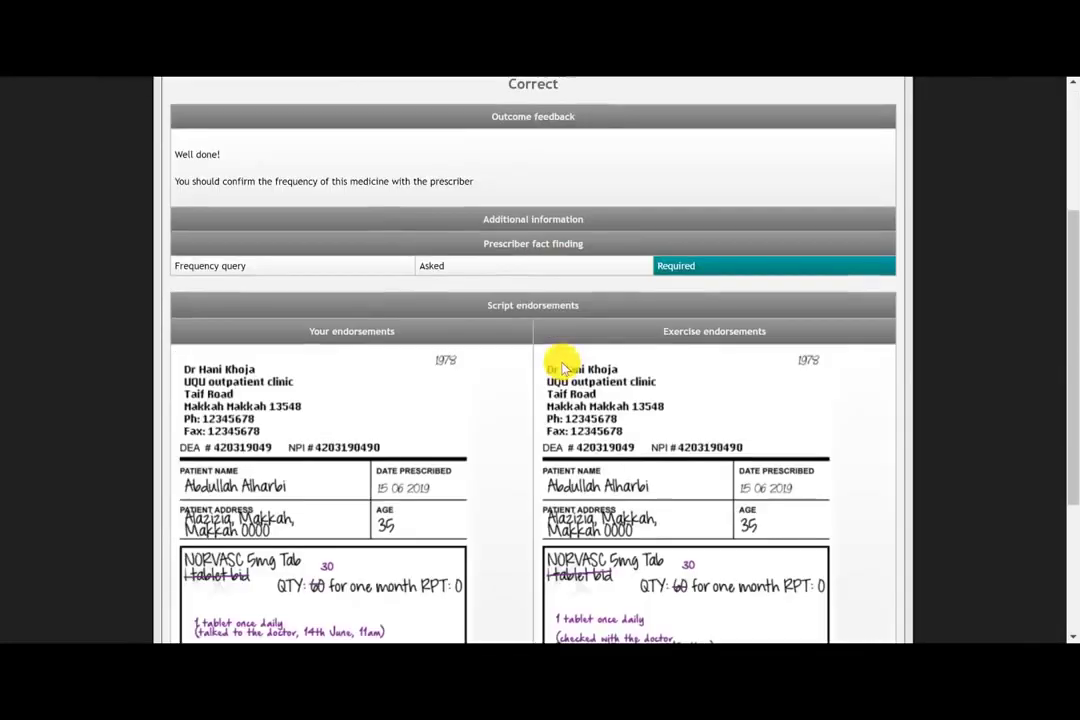
scroll(559, 375, up, 5)
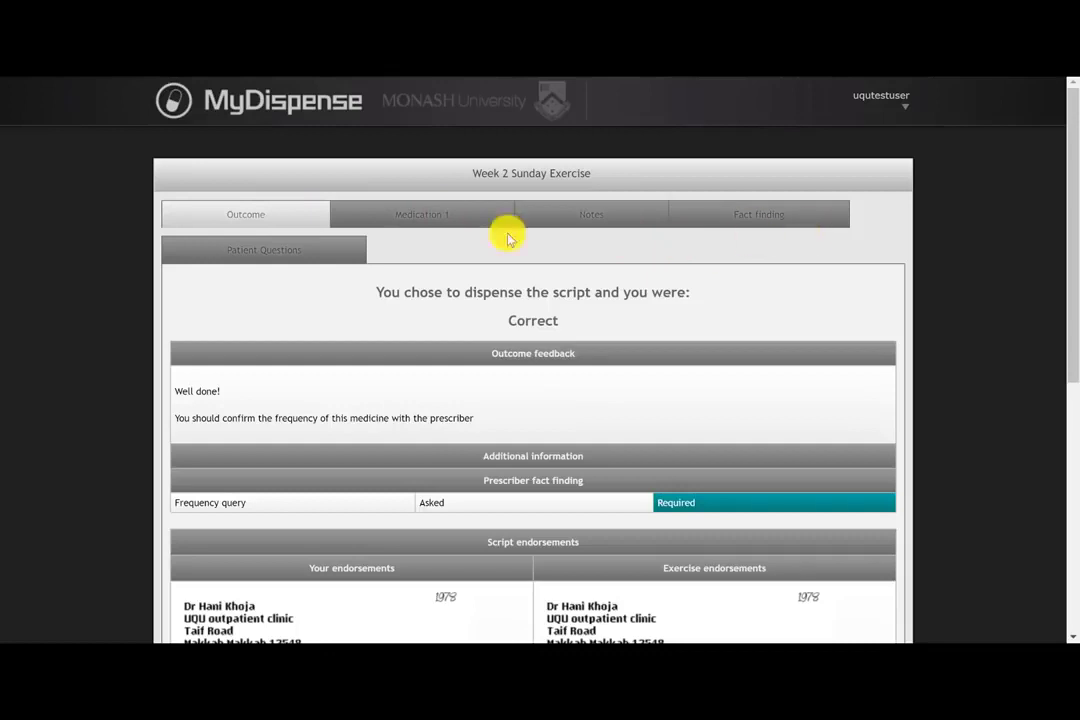
click(393, 212)
click(593, 225)
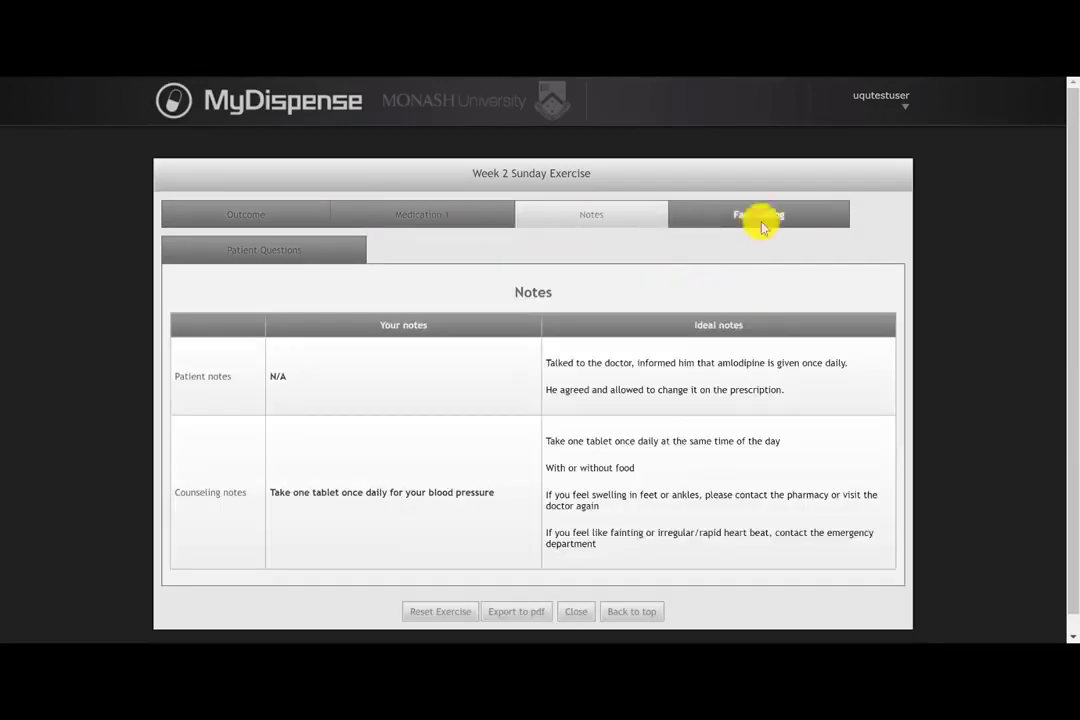
click(761, 218)
click(225, 257)
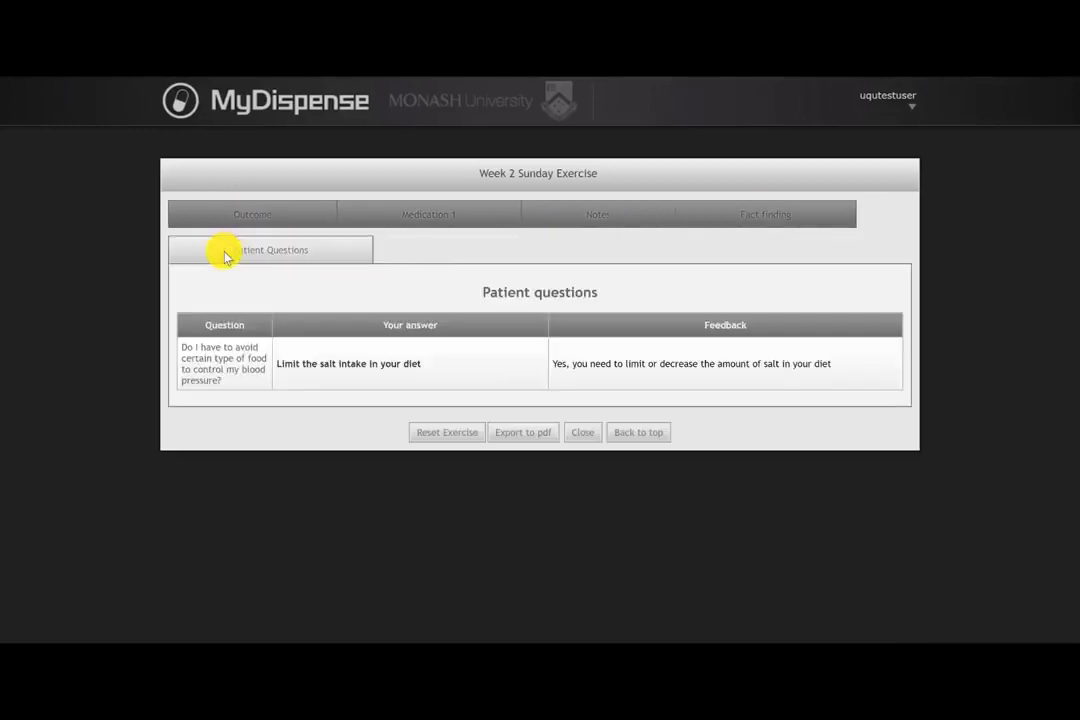
Step: Review the outcome feedback and prescriber fact finding, and compare the submitted script endorsements with the exercise endorsements
click(242, 212)
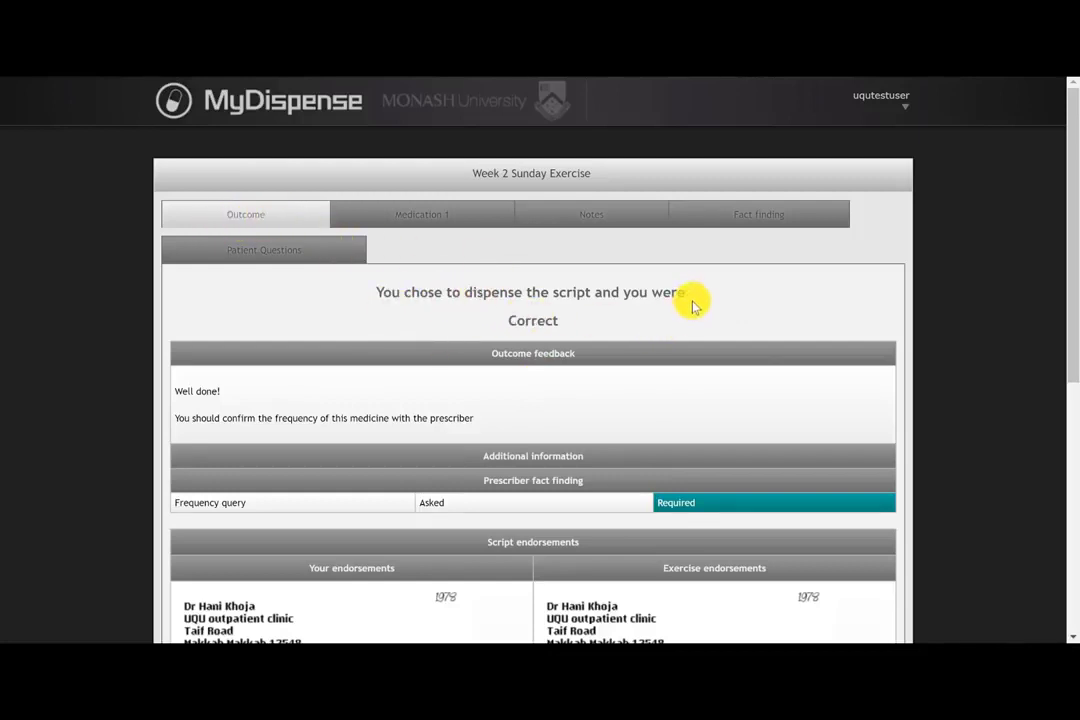
drag(565, 330, 357, 287)
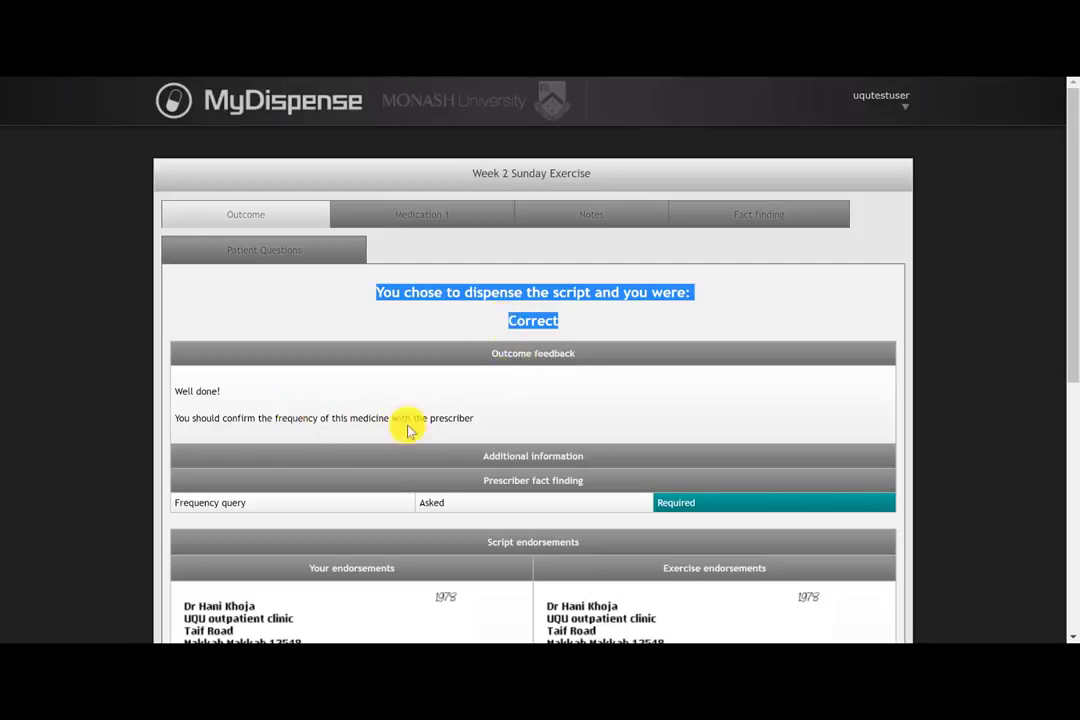
drag(505, 427, 164, 374)
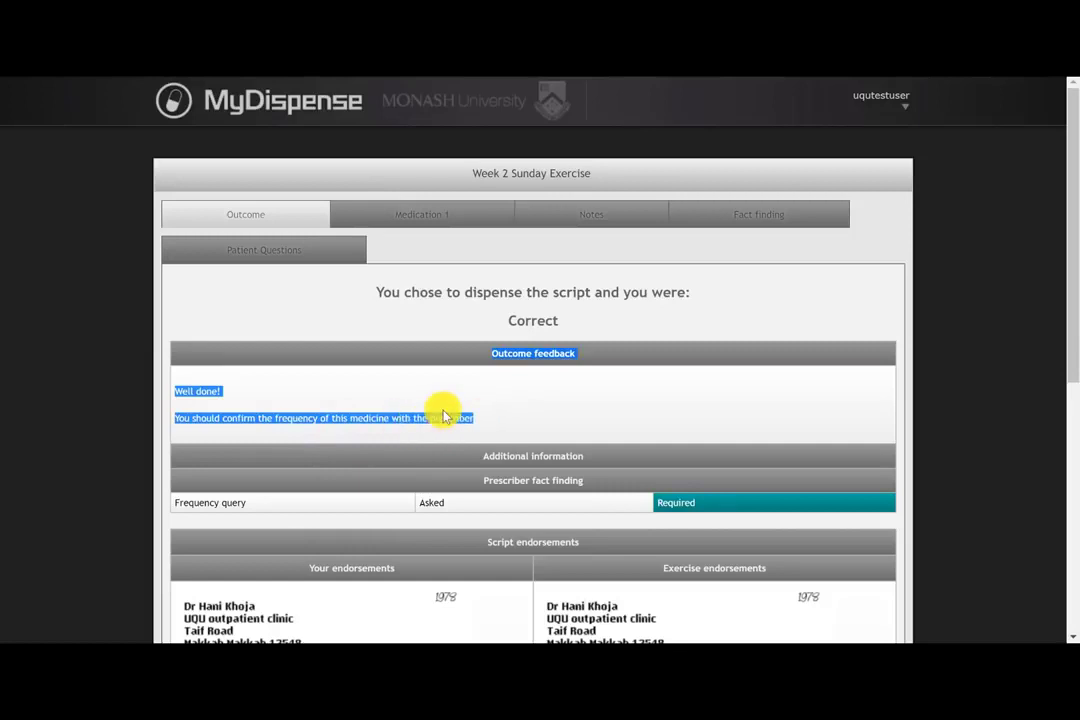
scroll(443, 414, down, 3)
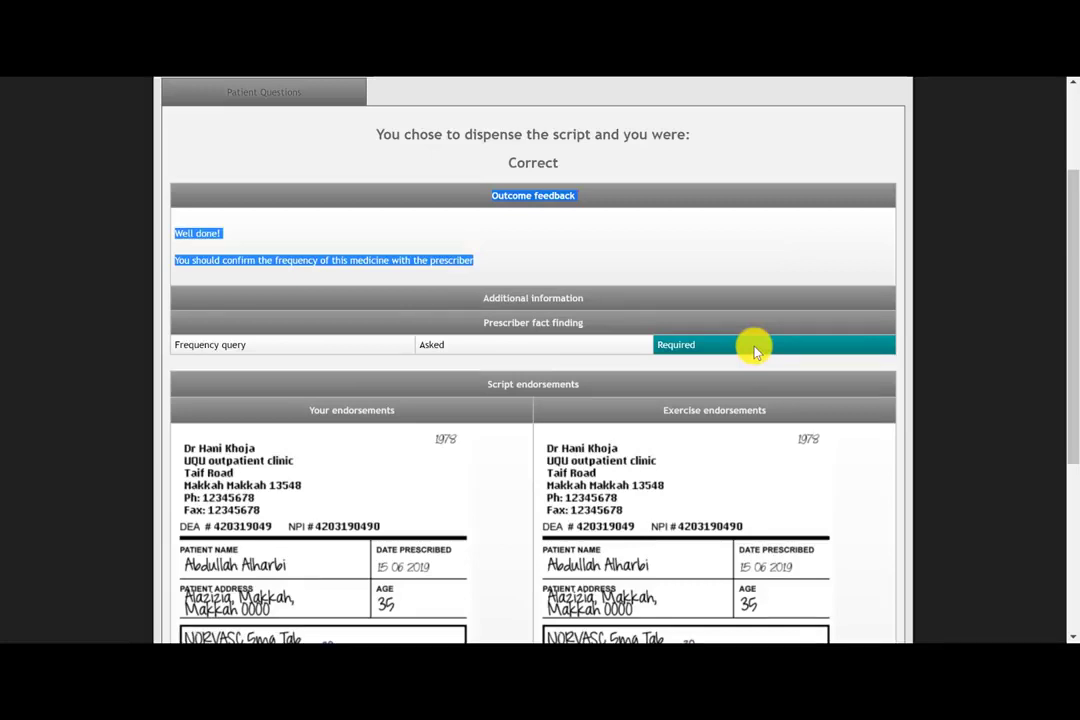
scroll(668, 422, down, 5)
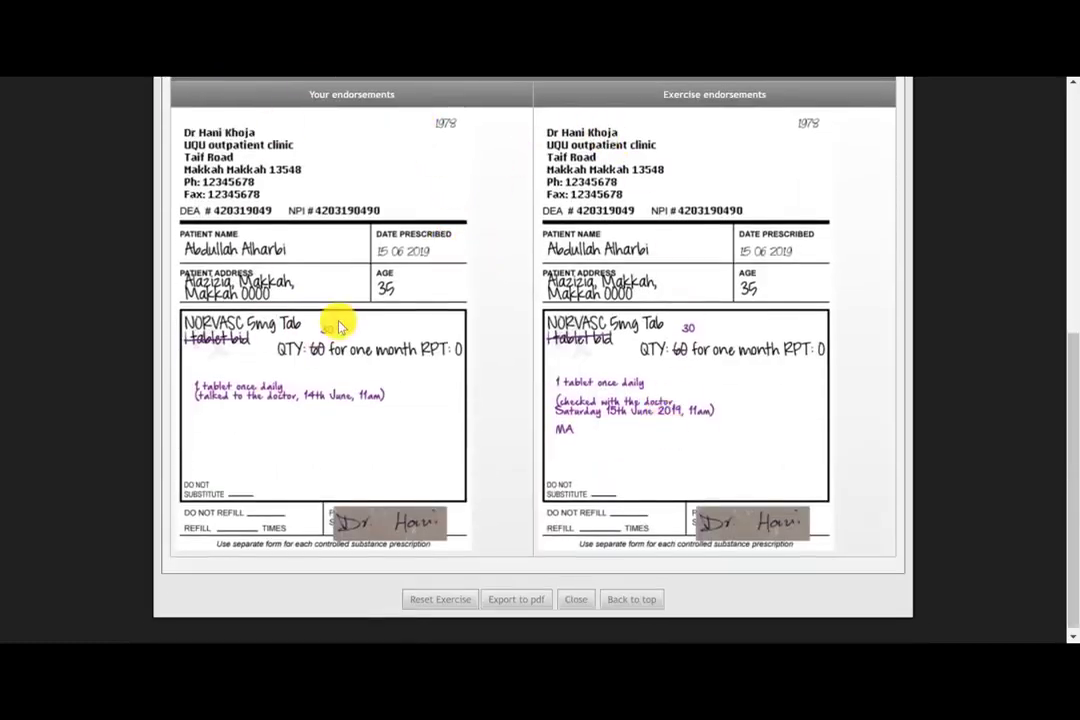
scroll(338, 326, up, 3)
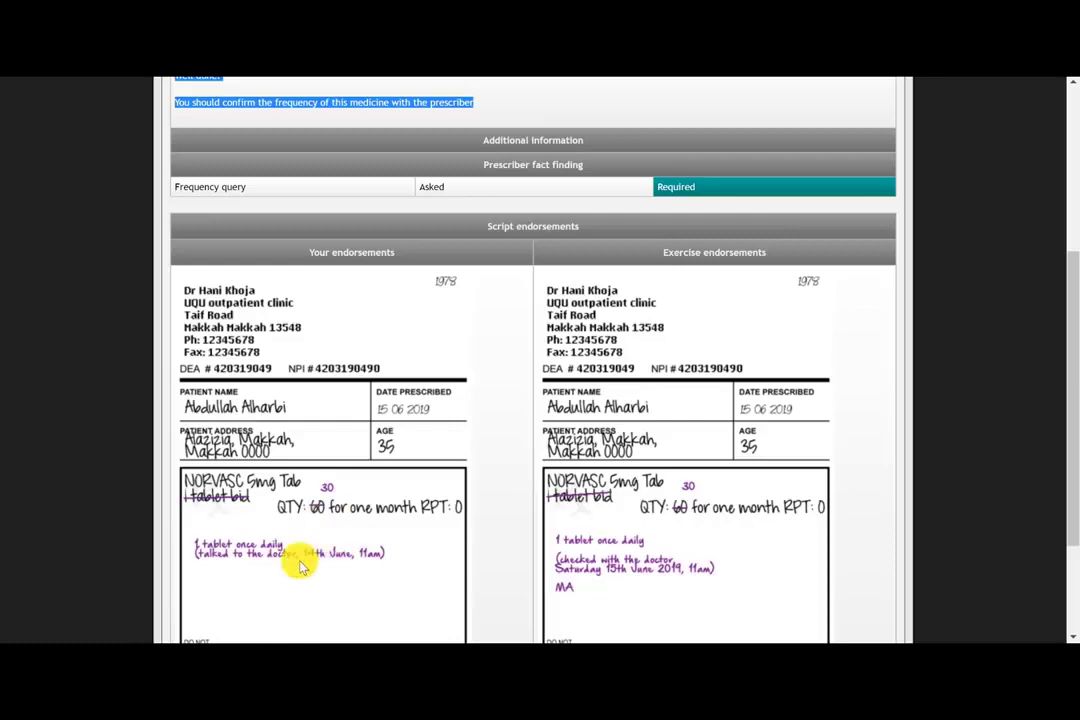
scroll(345, 555, down, 3)
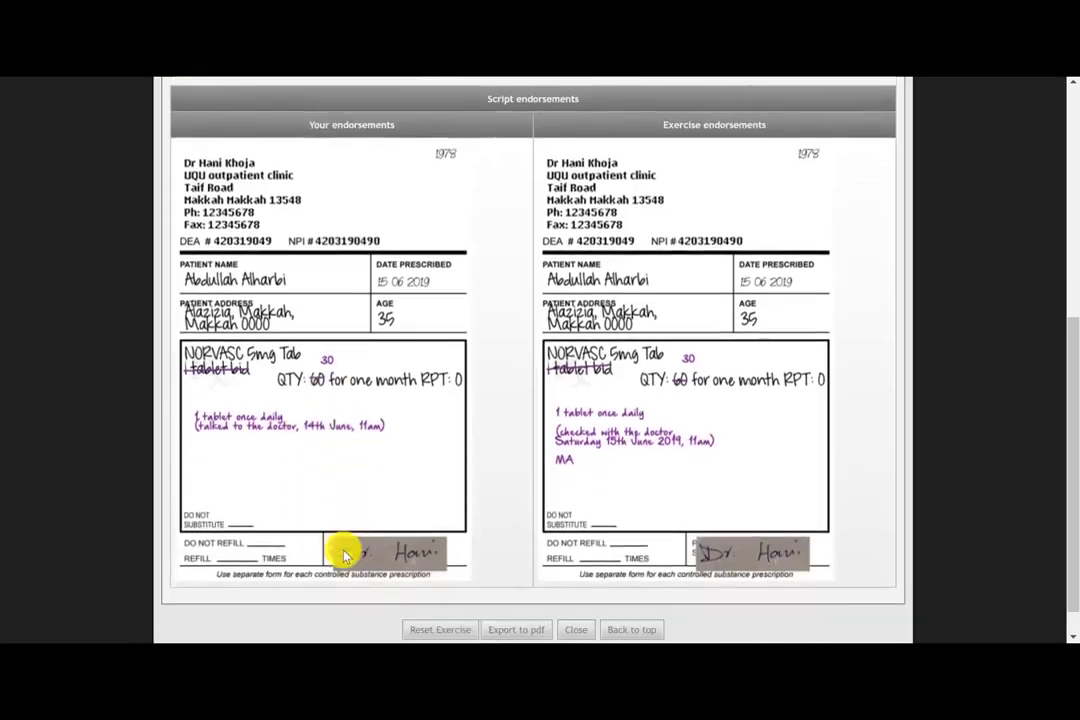
Step: Compare the submitted Medication 1 label and selections with the feedback, especially the quantity, and the submitted notes with the ideal notes
scroll(530, 543, up, 2)
scroll(530, 543, up, 6)
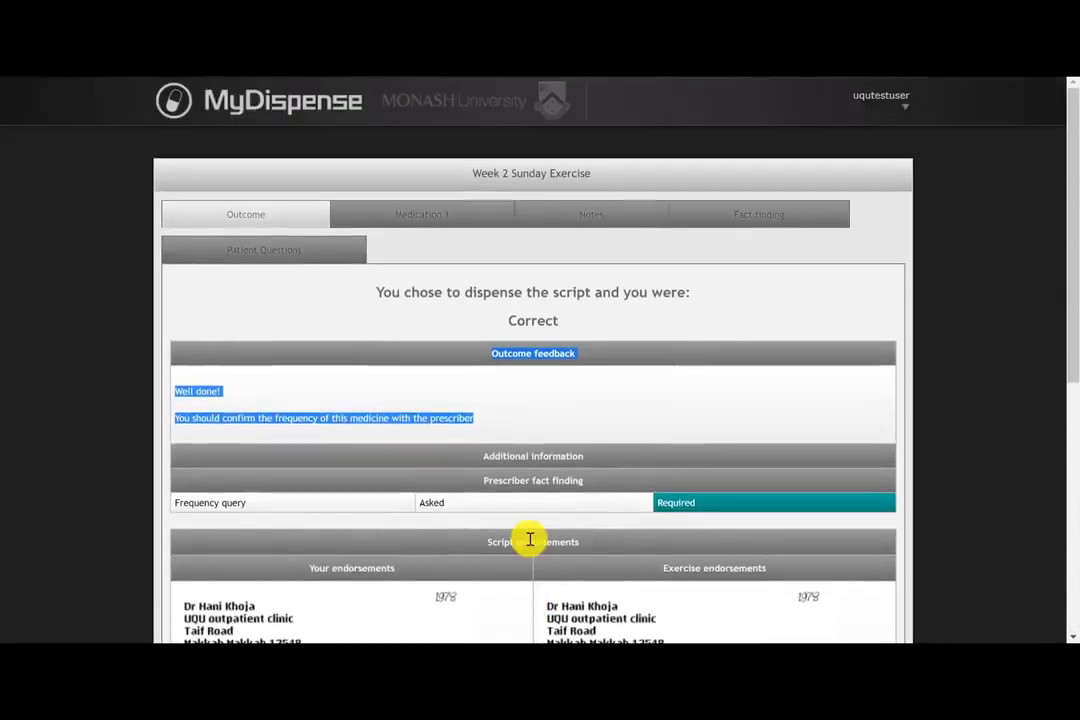
click(428, 215)
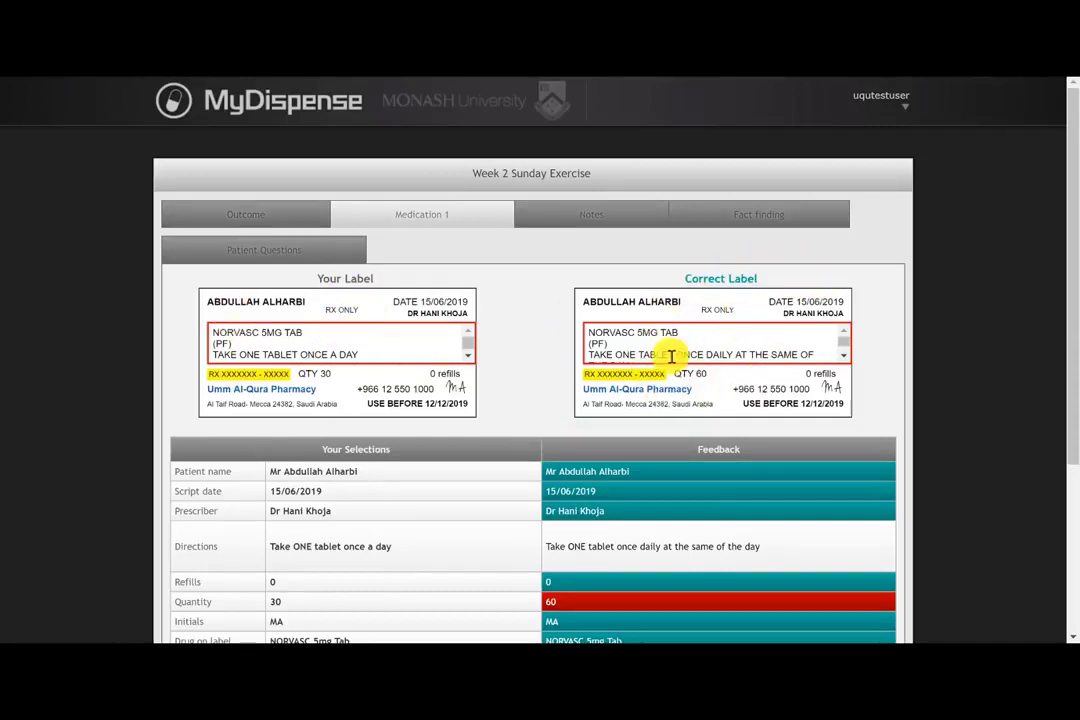
scroll(535, 391, down, 1)
scroll(537, 395, down, 1)
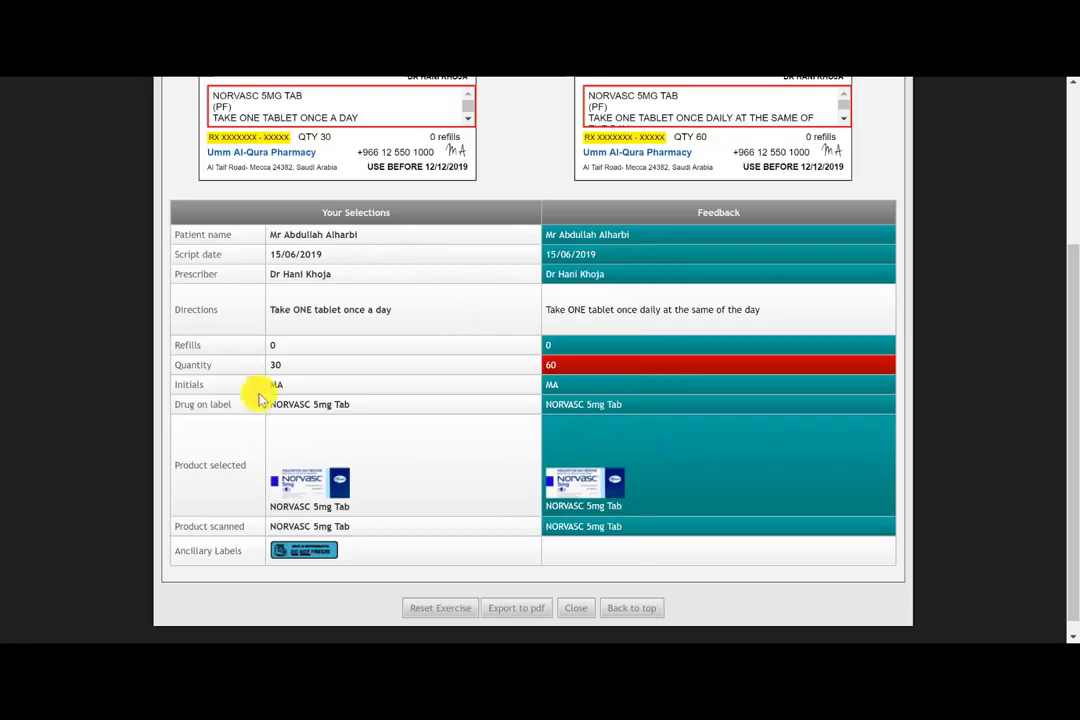
scroll(350, 388, up, 1)
scroll(350, 388, down, 1)
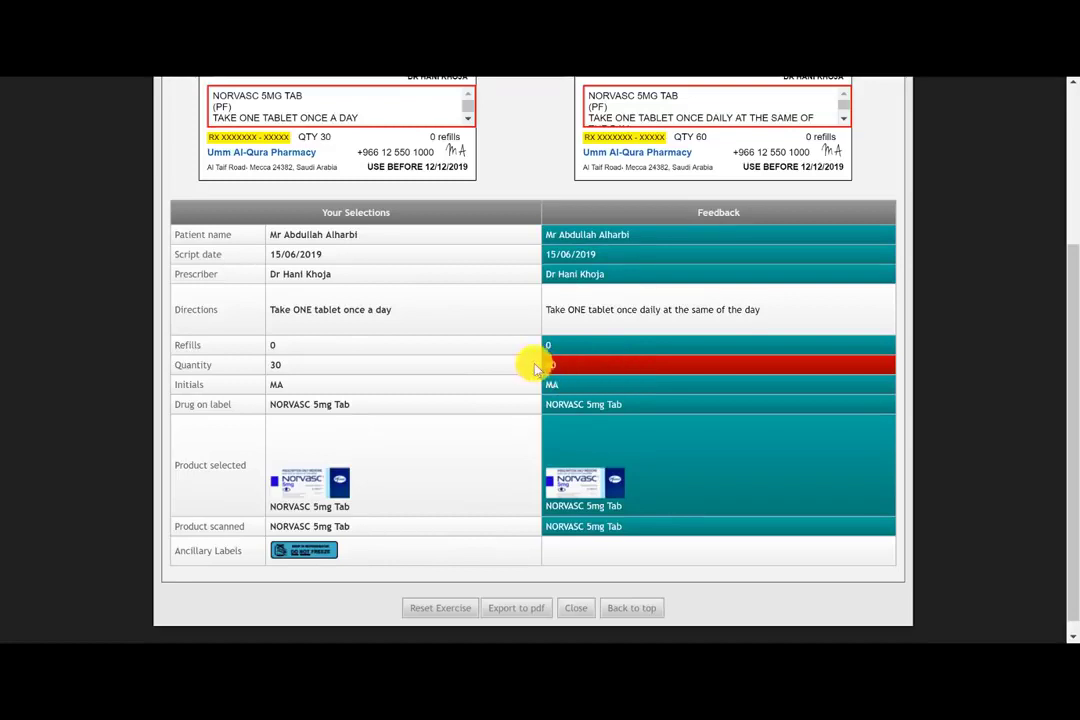
double_click(272, 361)
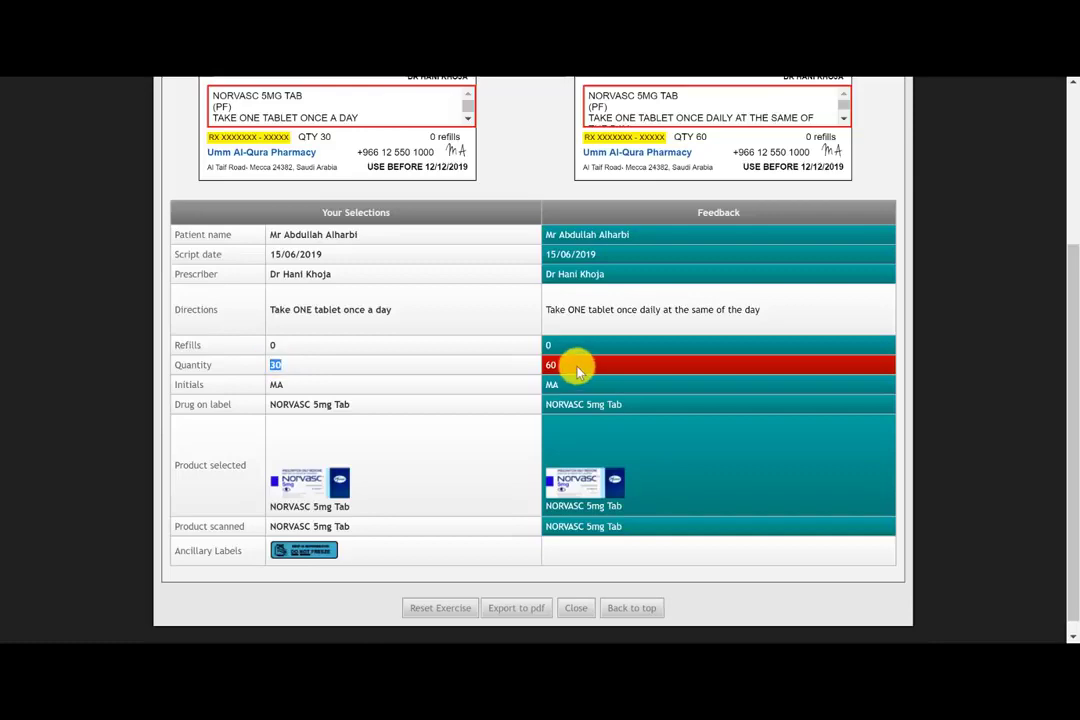
scroll(518, 412, up, 3)
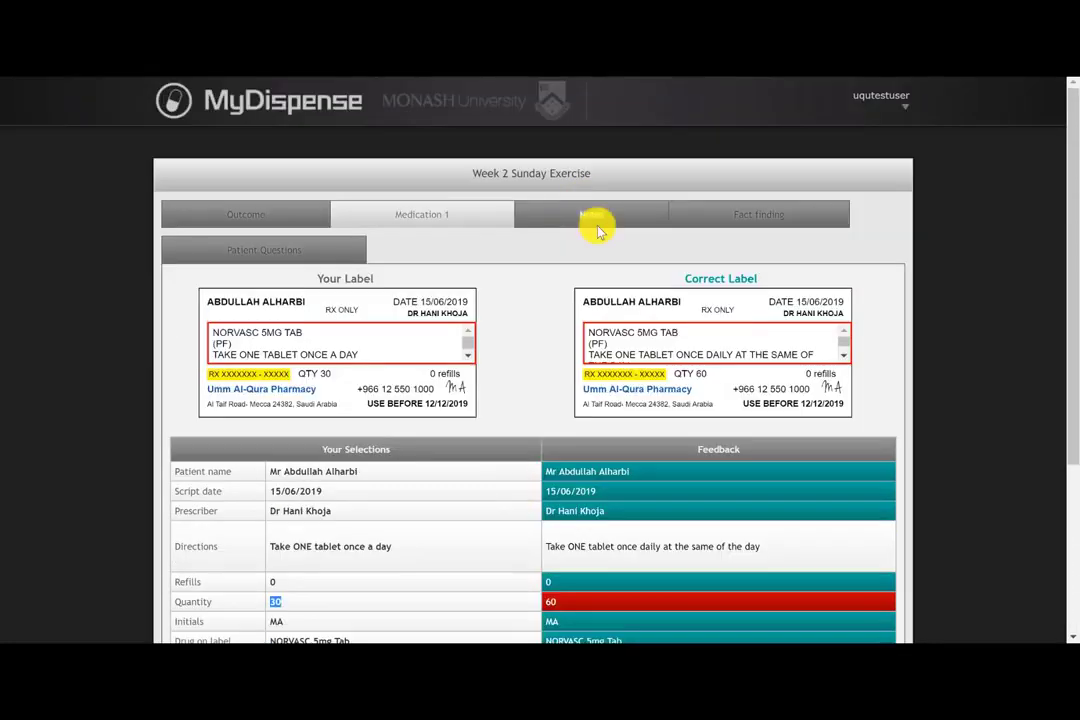
click(592, 216)
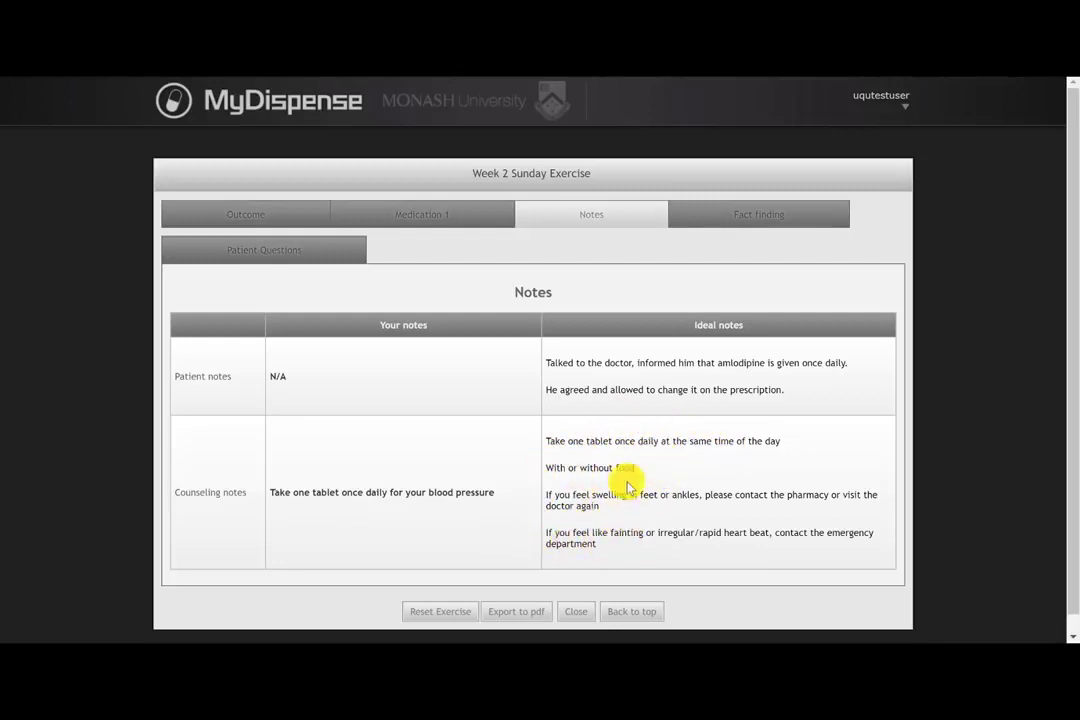
Step: Review the patient and prescriber fact finding results, including discussed and missed topics and the feedback for each
click(757, 219)
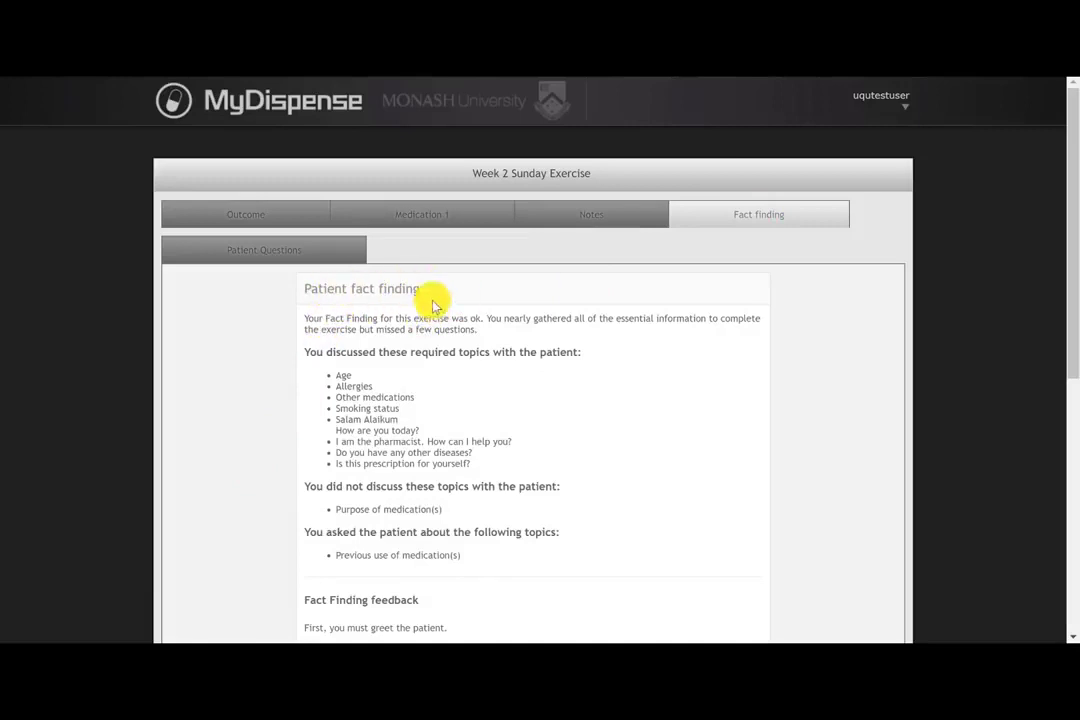
scroll(524, 440, down, 1)
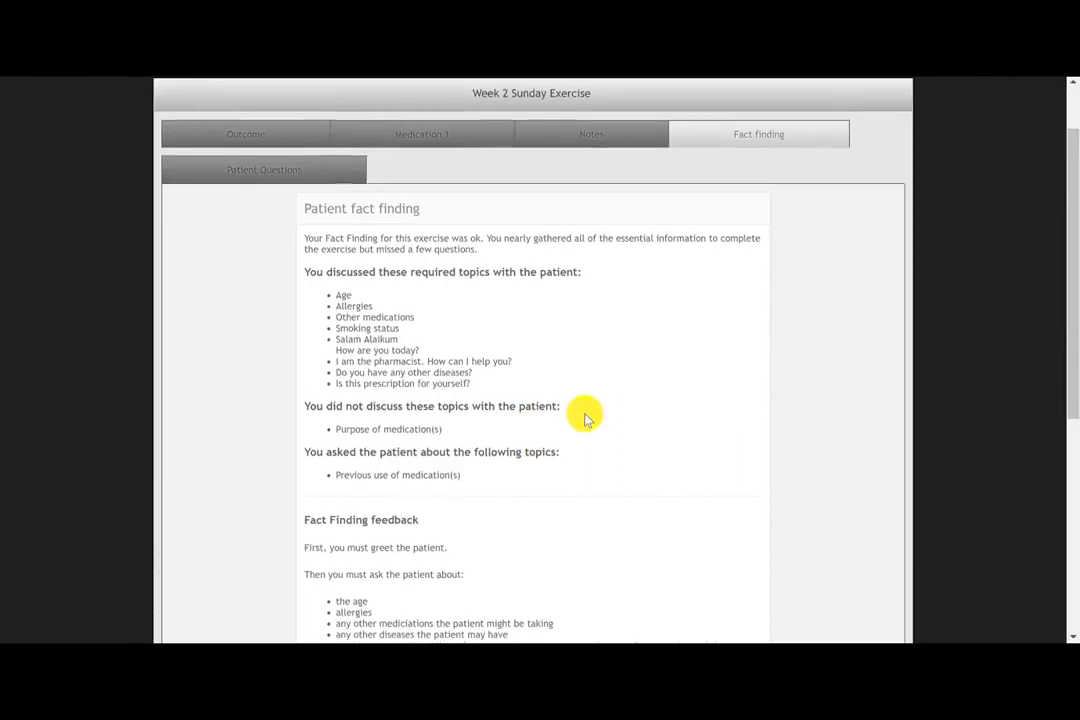
scroll(586, 414, down, 1)
scroll(510, 350, up, 1)
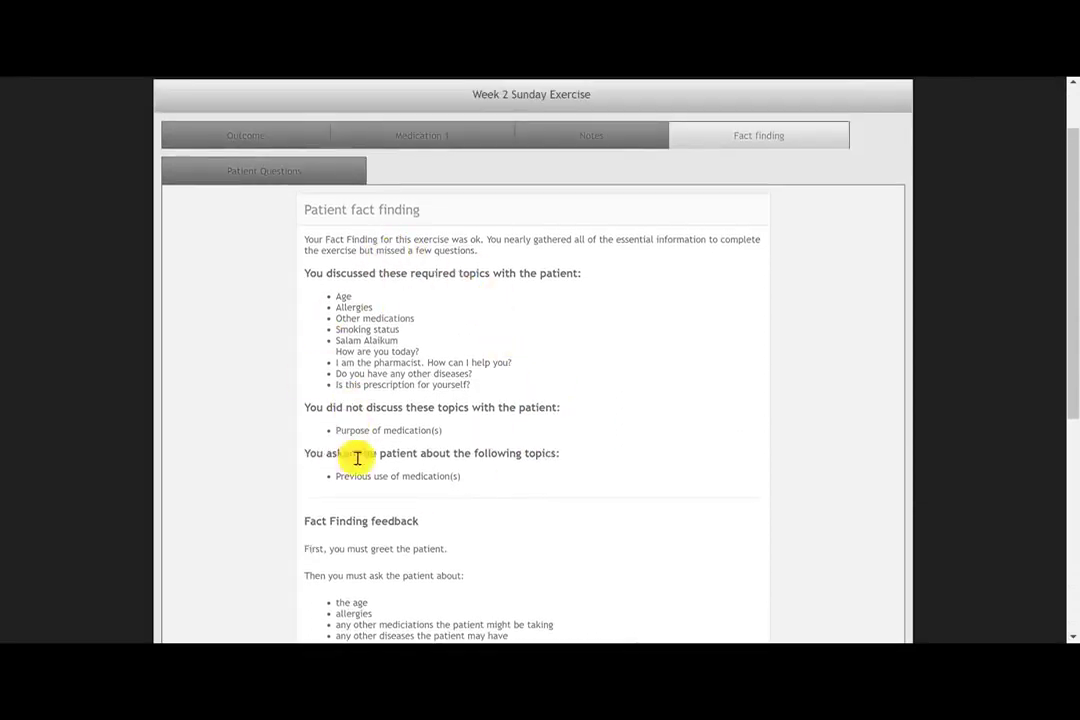
scroll(495, 490, down, 2)
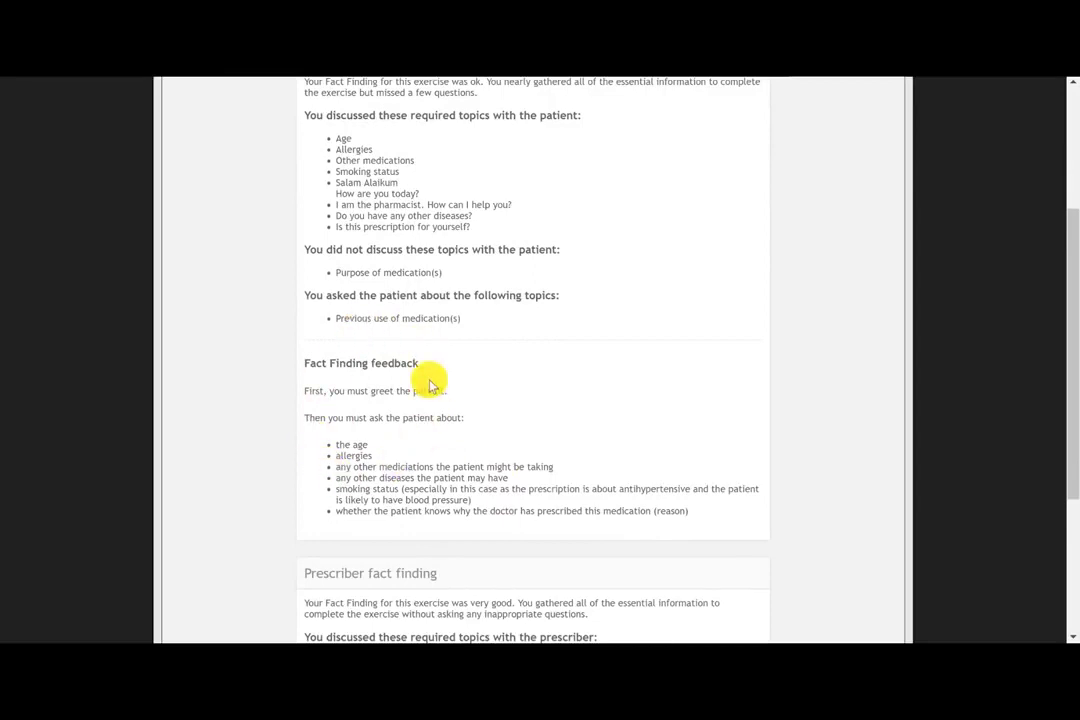
scroll(528, 478, down, 2)
scroll(528, 478, down, 1)
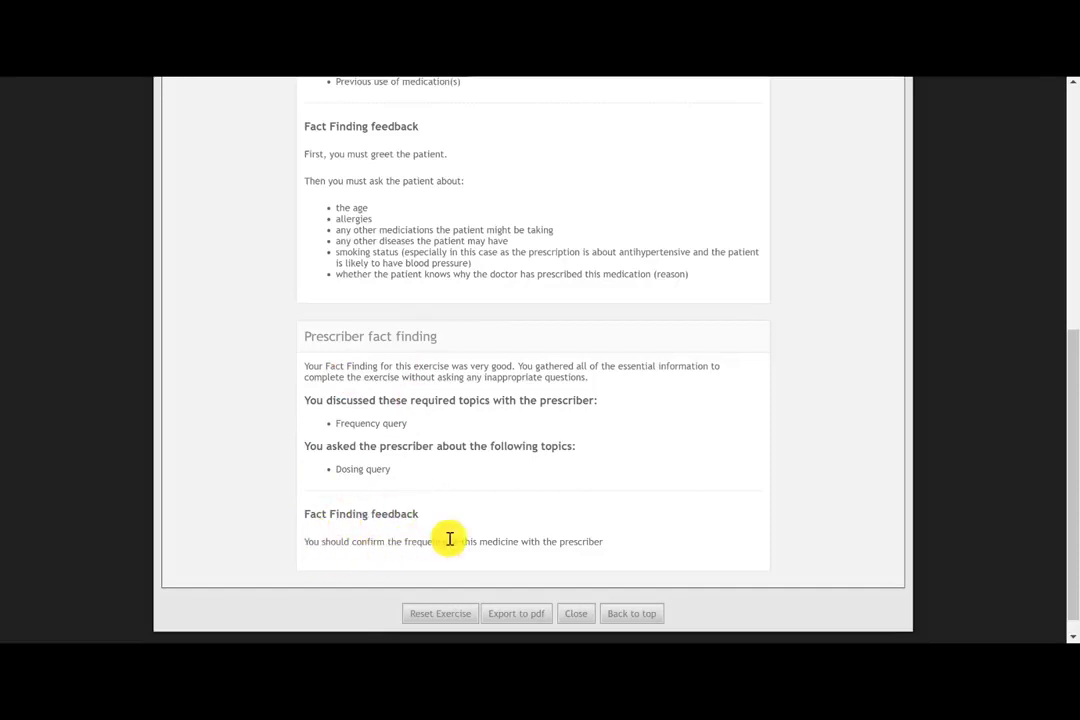
scroll(458, 410, up, 3)
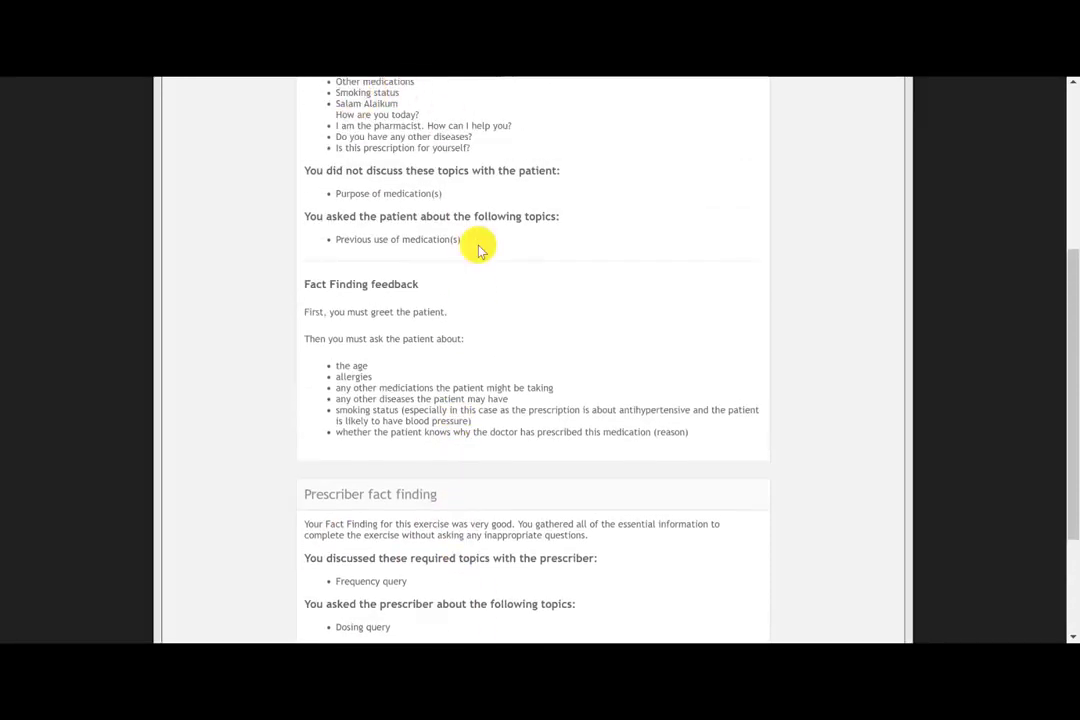
scroll(441, 362, up, 2)
scroll(417, 405, down, 4)
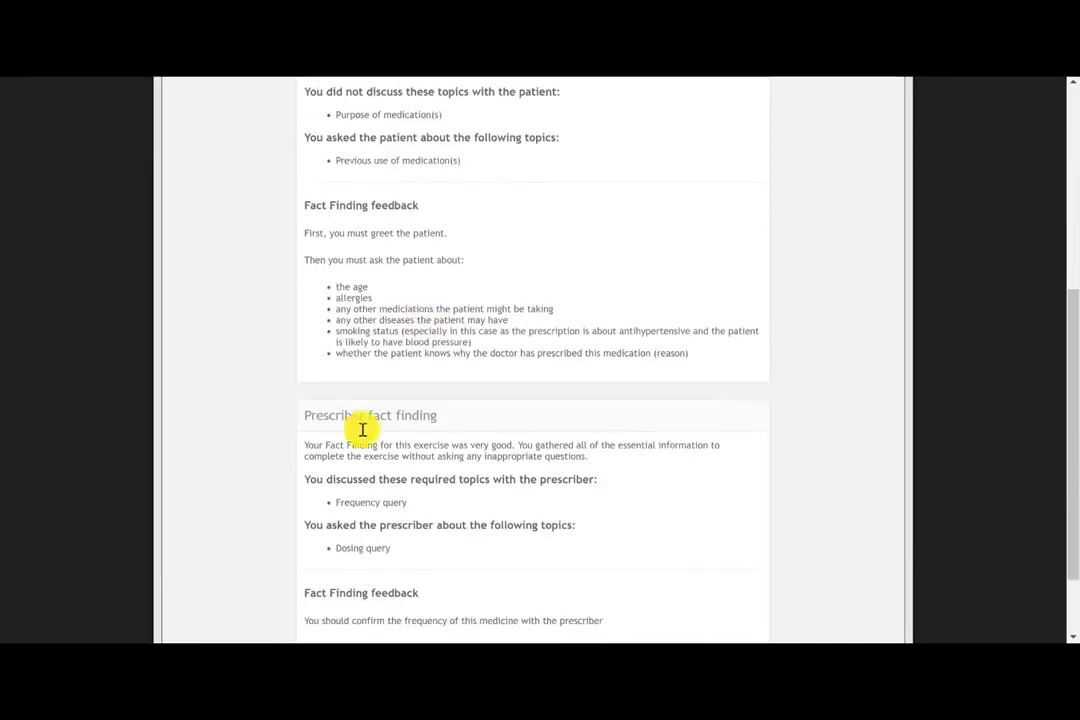
scroll(445, 434, down, 2)
Step: Review the feedback on the patient's food question and close the exercise results
scroll(568, 437, up, 8)
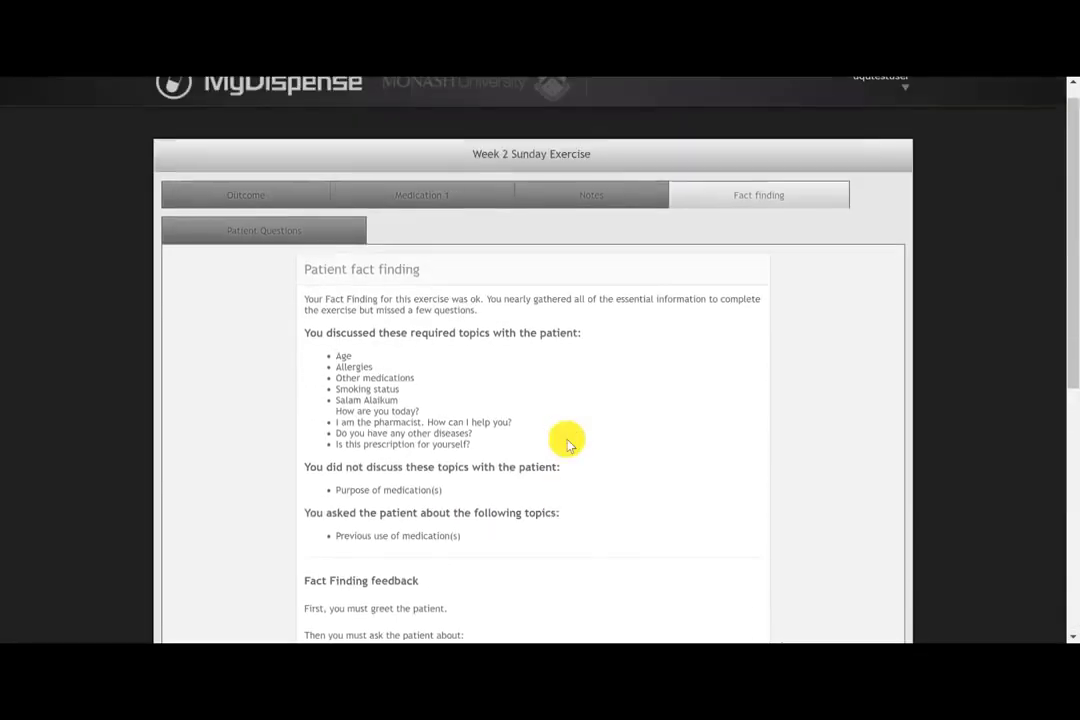
click(289, 232)
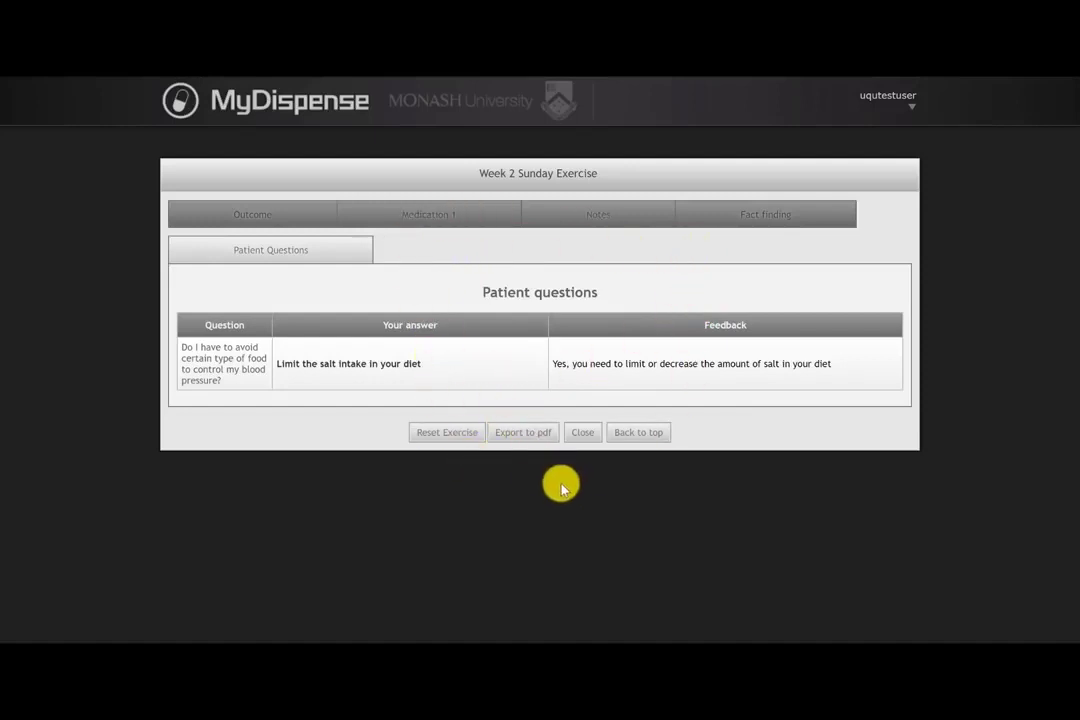
click(584, 436)
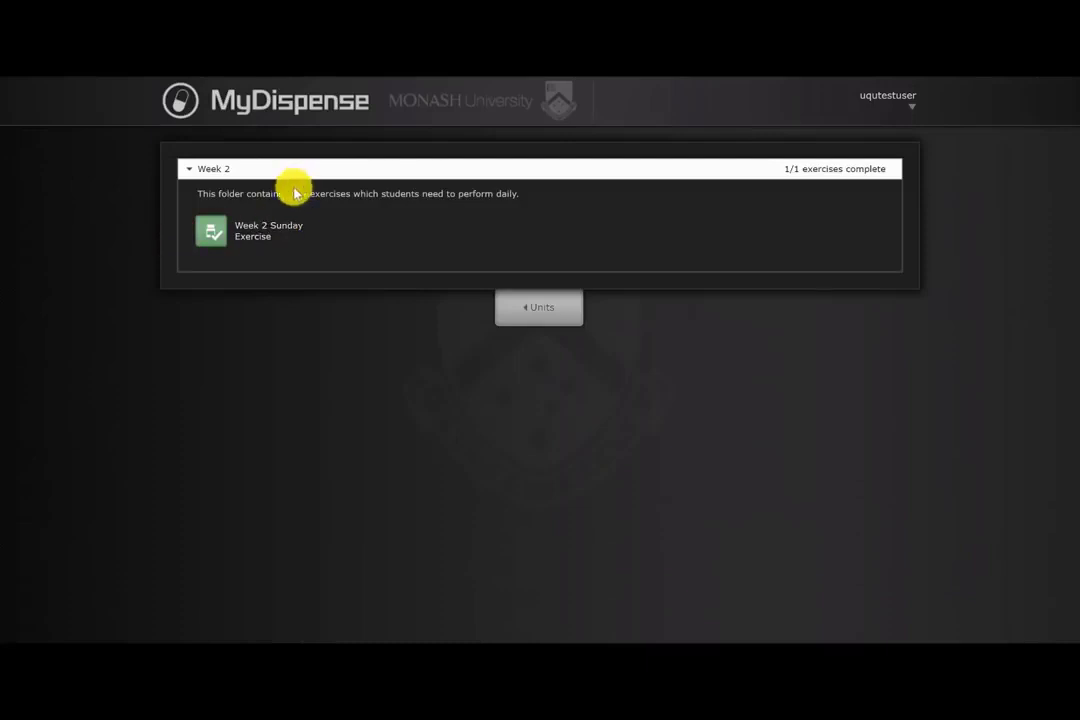
Step: Reopen the completed Week 2 Sunday Exercise, look over the script endorsements and the available result actions, and close the results
click(216, 233)
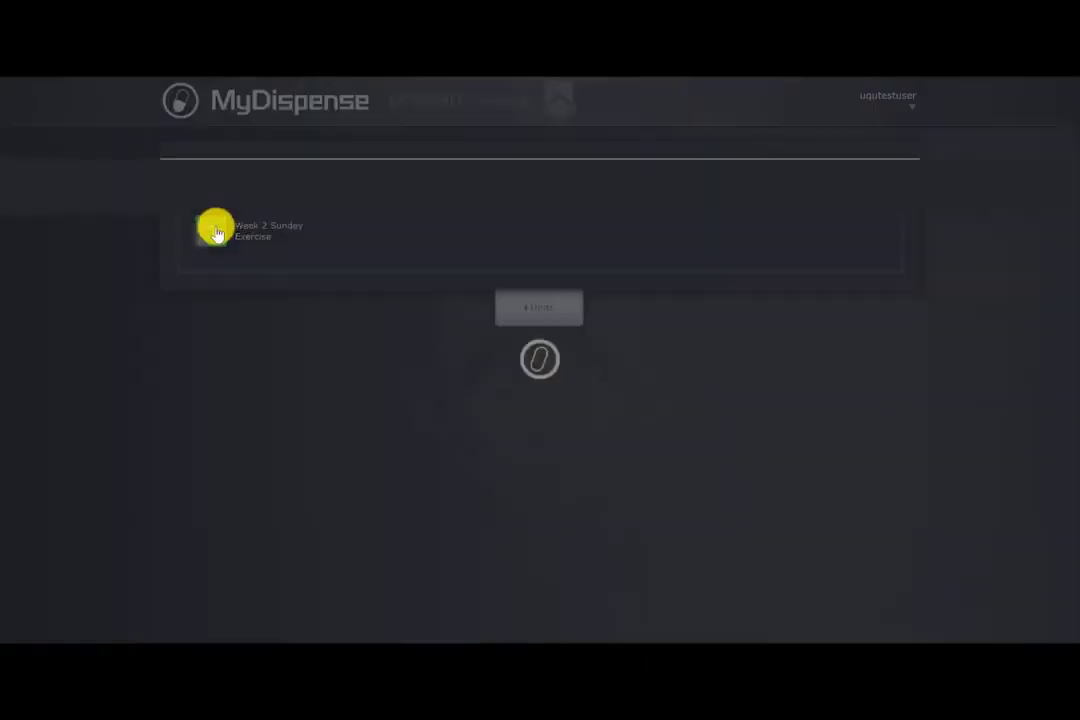
scroll(603, 405, down, 5)
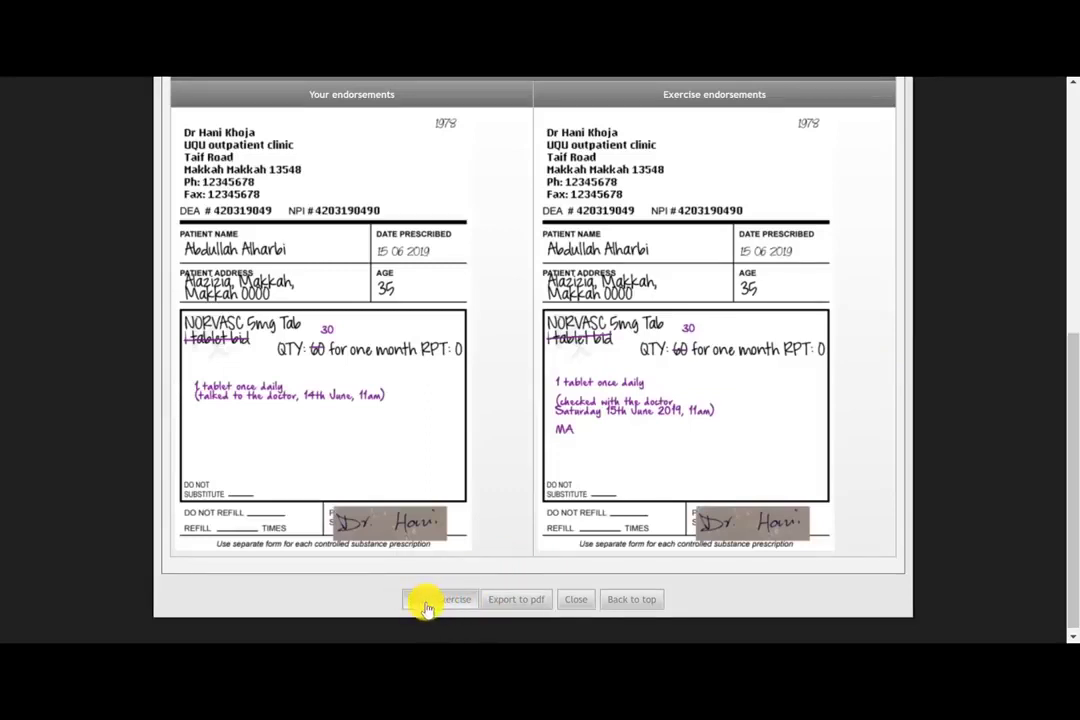
click(576, 599)
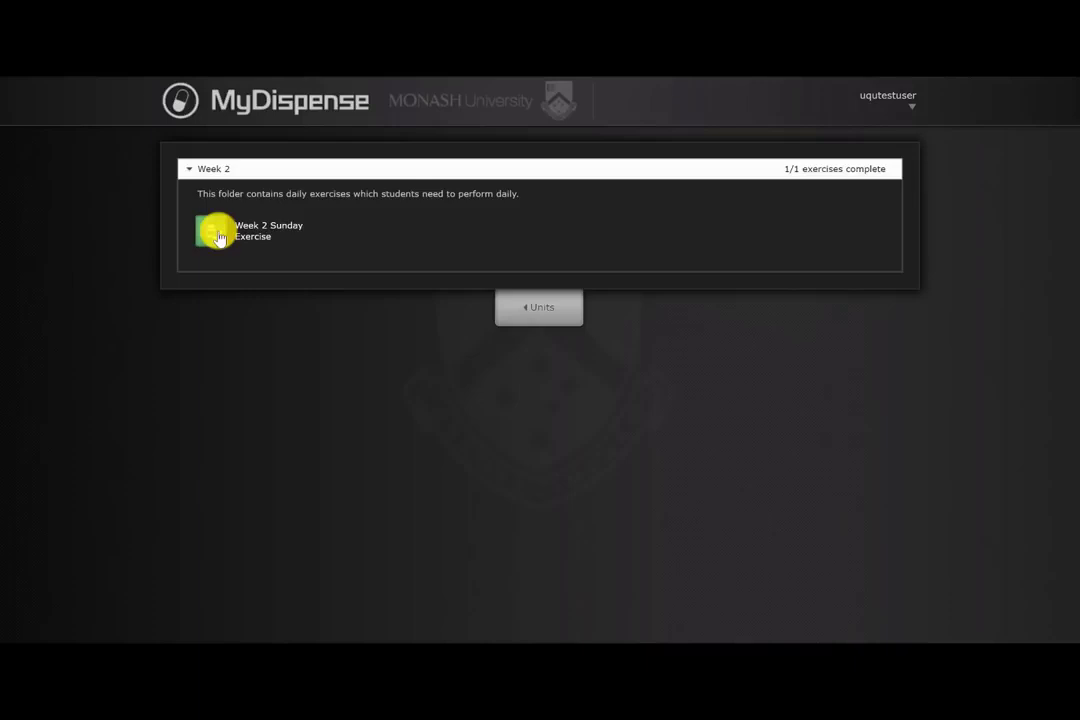
Step: Open the Week 2 Sunday Exercise results again and reset the exercise for a new attempt
click(216, 232)
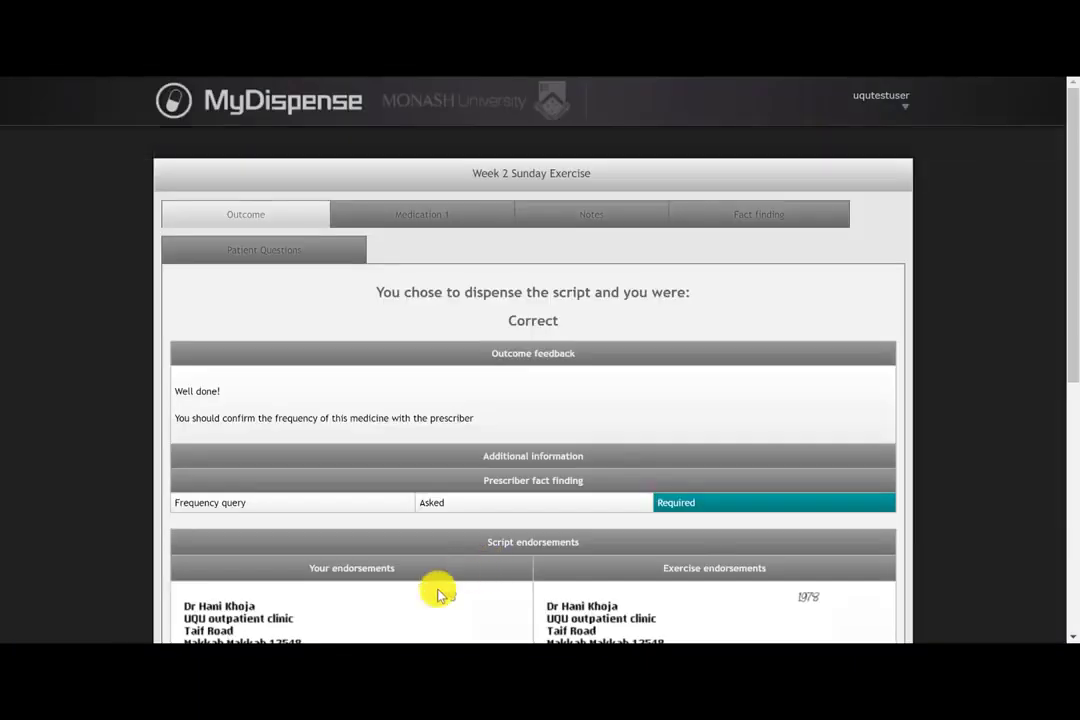
scroll(434, 595, down, 5)
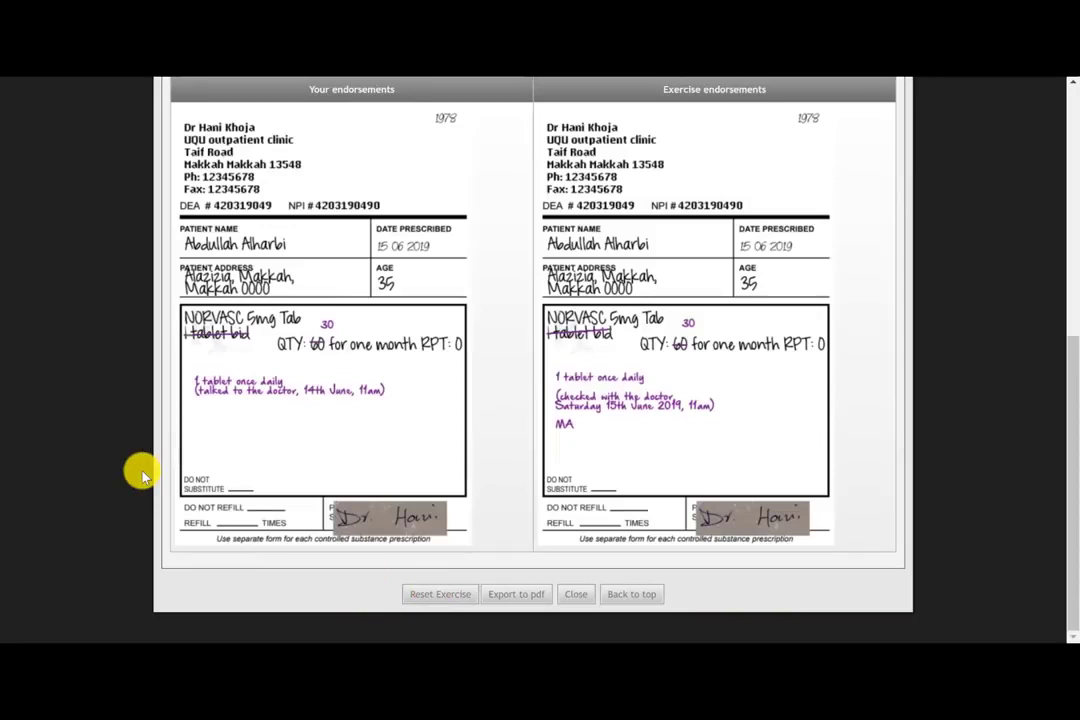
scroll(732, 616, up, 2)
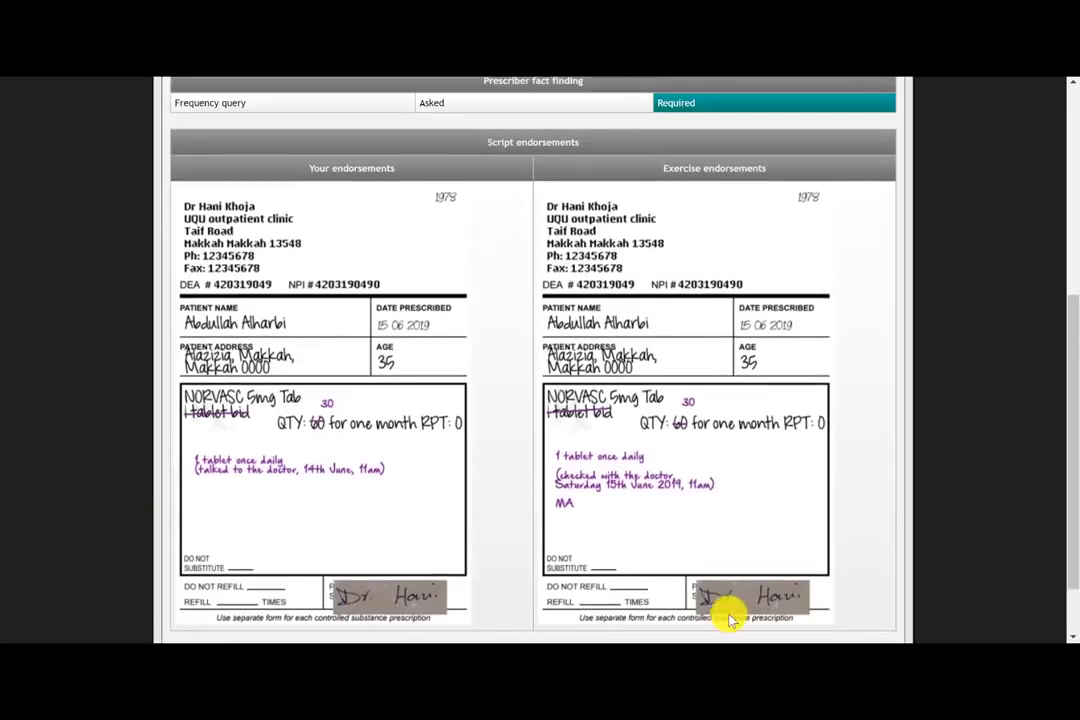
scroll(600, 590, down, 2)
click(422, 596)
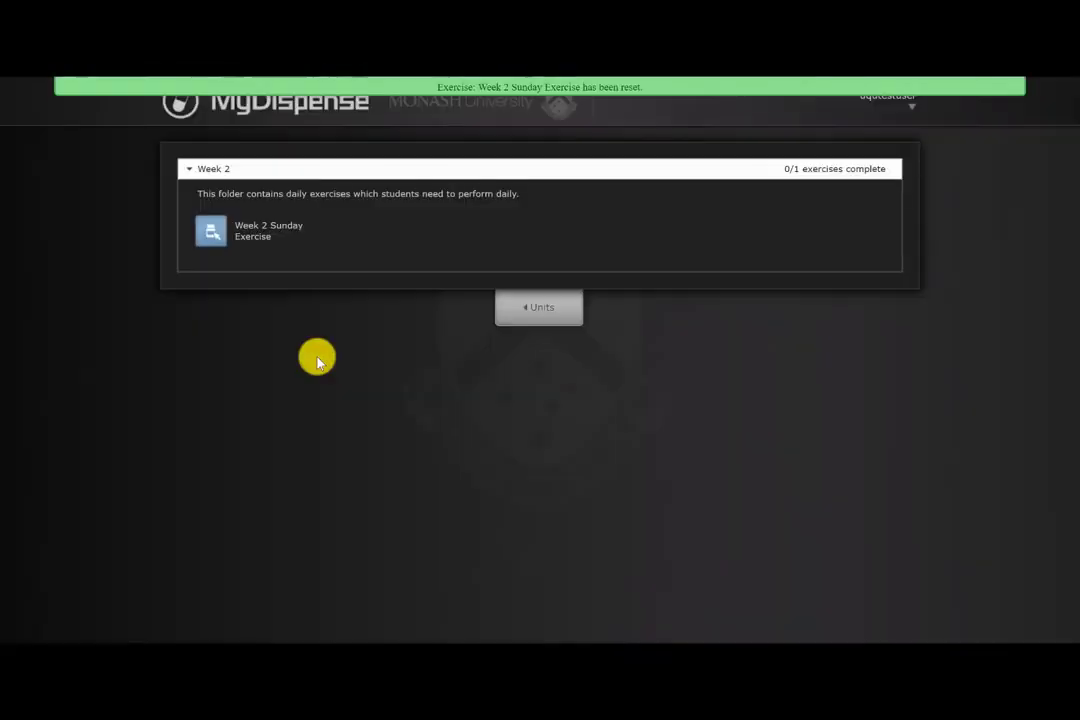